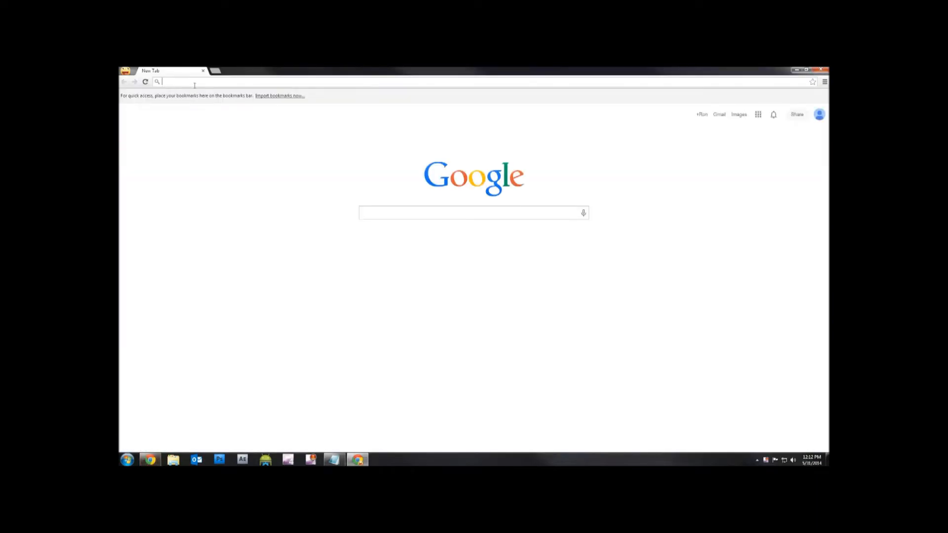
text(www.admob.com)
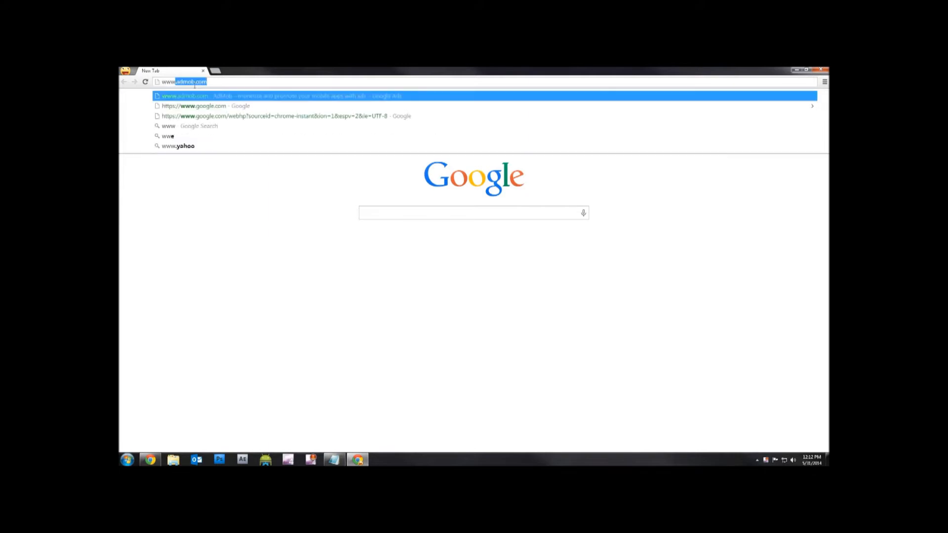
key(Return)
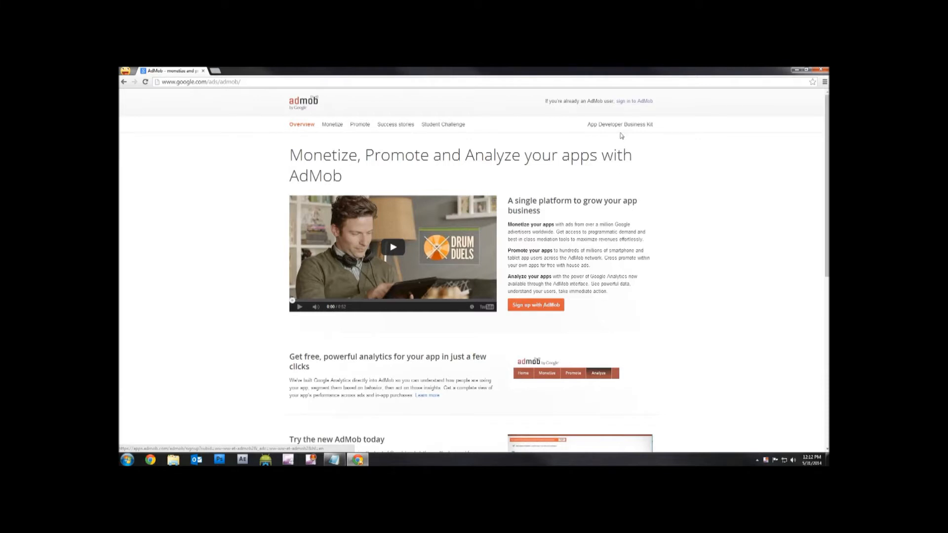
- Sign in, go to the Monetize tab and start 'Monetize new app'
click(635, 101)
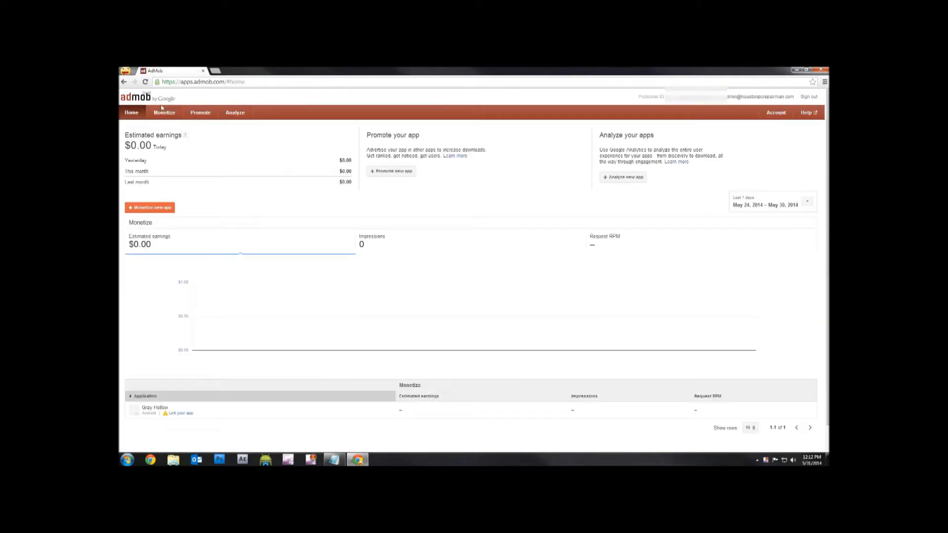
click(165, 112)
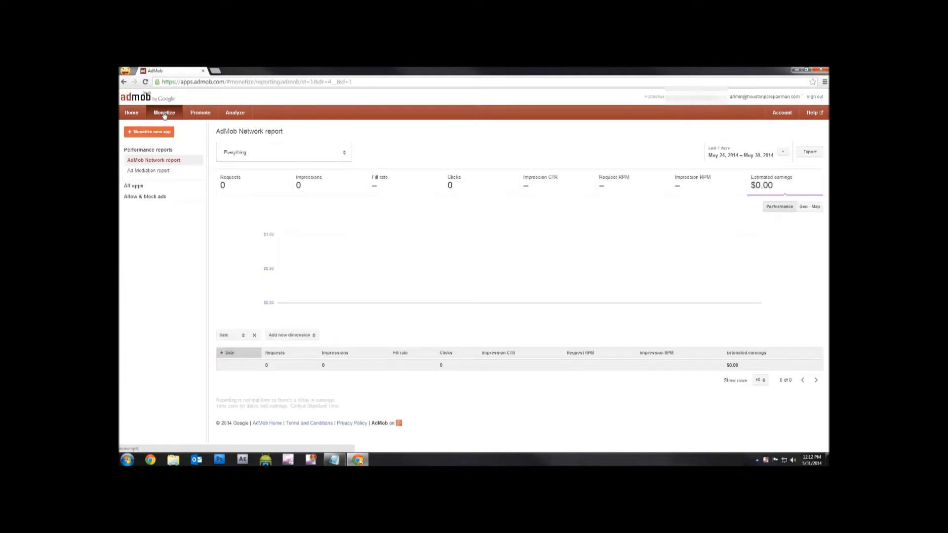
click(136, 134)
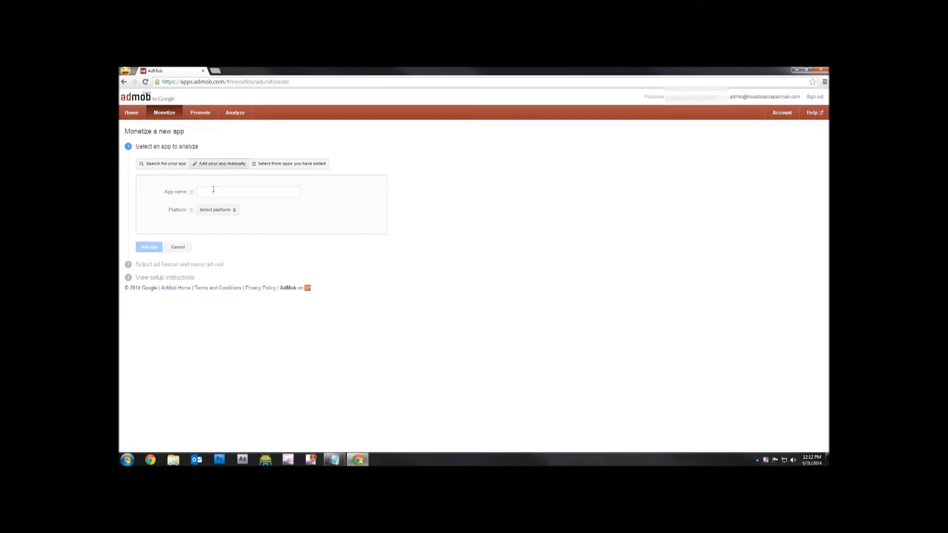
- Add a new app named AdmobTest with Android as its platform
click(208, 194)
text(Admob tes)
key(BackSpace)
key(BackSpace)
key(BackSpace)
text(Test)
click(231, 210)
click(217, 223)
click(149, 247)
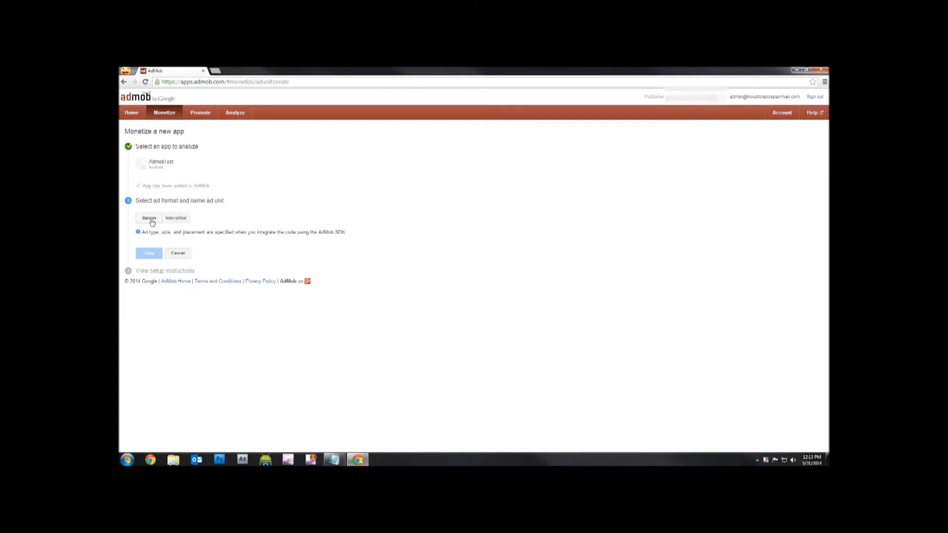
- Choose the Banner ad format and name the ad unit AdmobTest
click(149, 217)
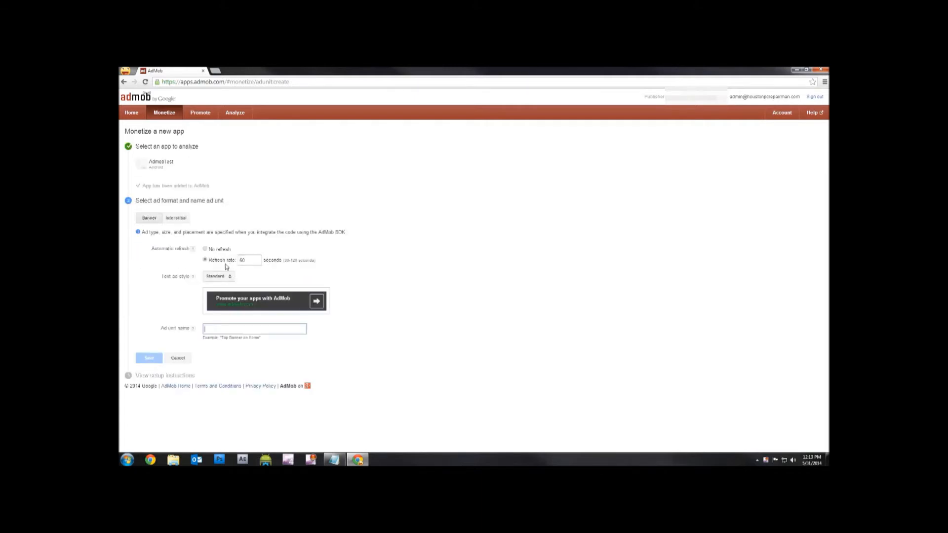
click(221, 333)
text(Admob)
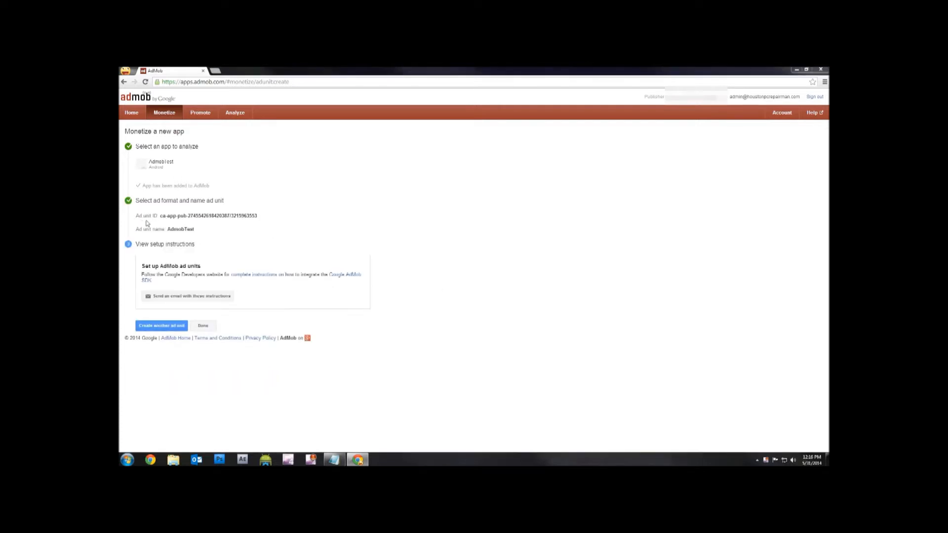
- Copy the ad unit ID and name into the Word document, then close Word
mouse_move(135, 216)
mouse_down()
mouse_move(215, 215)
mouse_move(252, 233)
mouse_up()
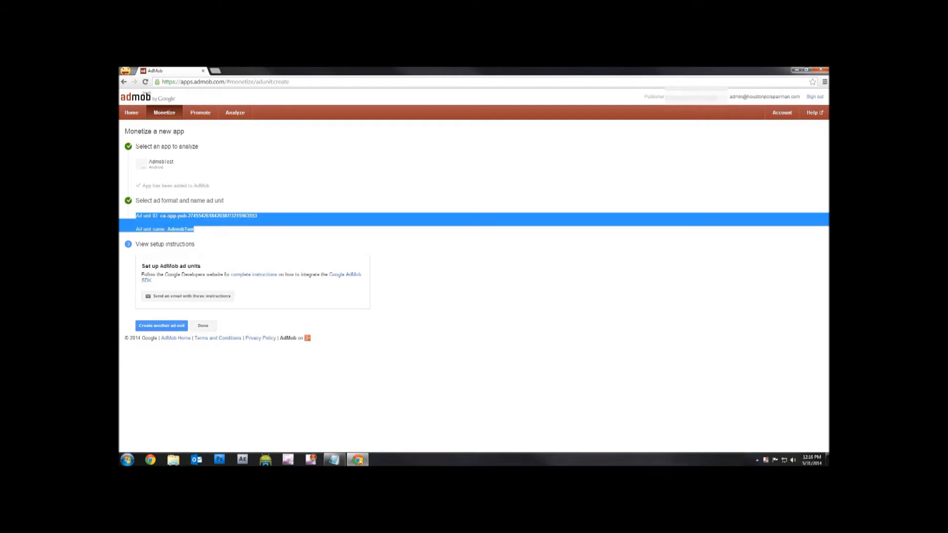
right_click(194, 229)
click(222, 237)
click(796, 74)
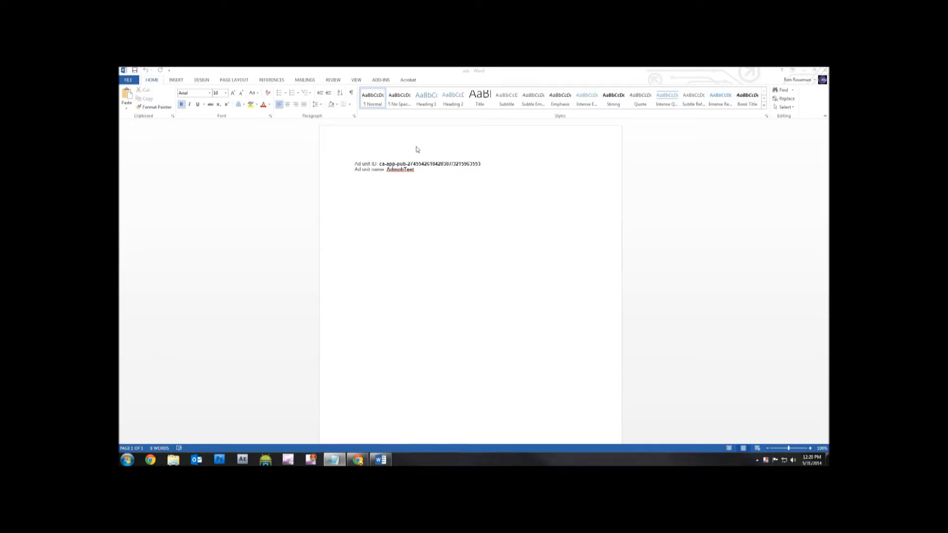
click(823, 74)
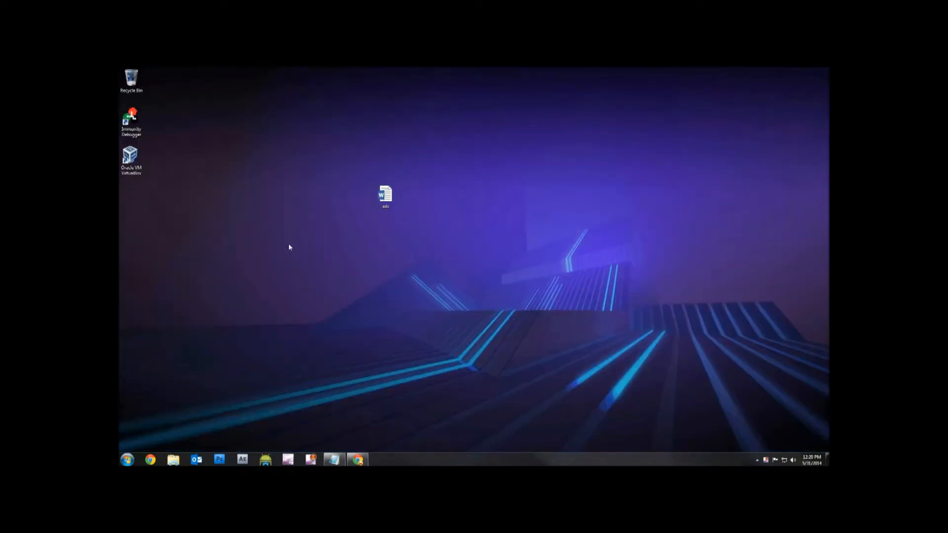
- Launch Android Studio and create project TestApp with a Blank Activity
click(265, 461)
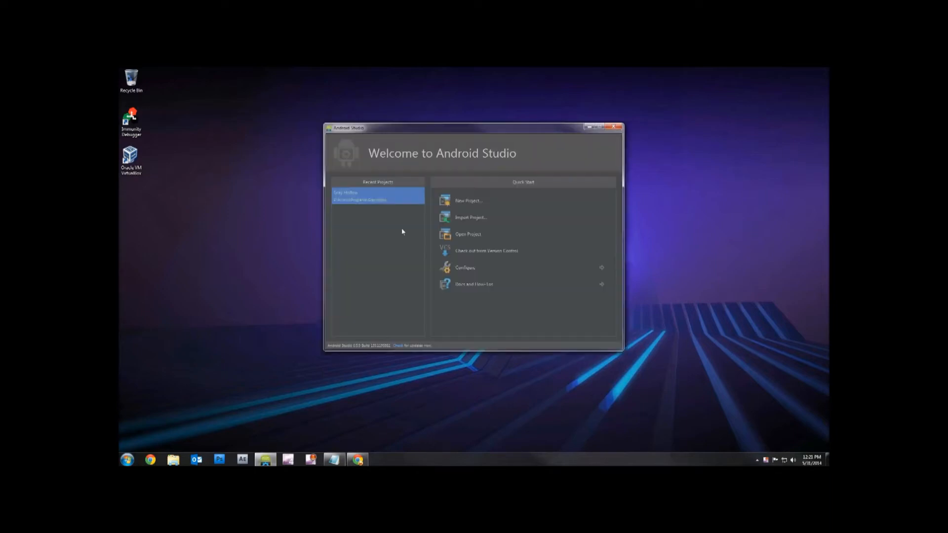
click(481, 201)
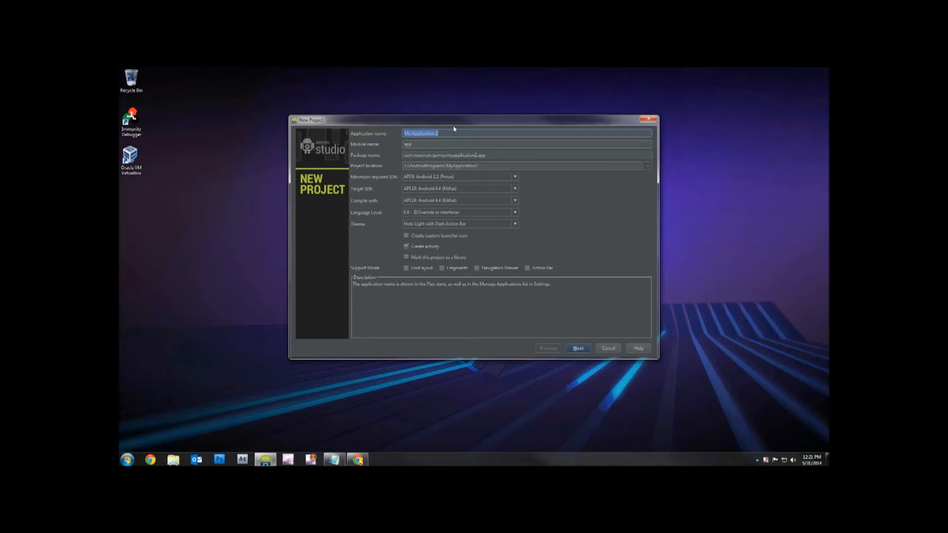
text(TestApp)
click(578, 348)
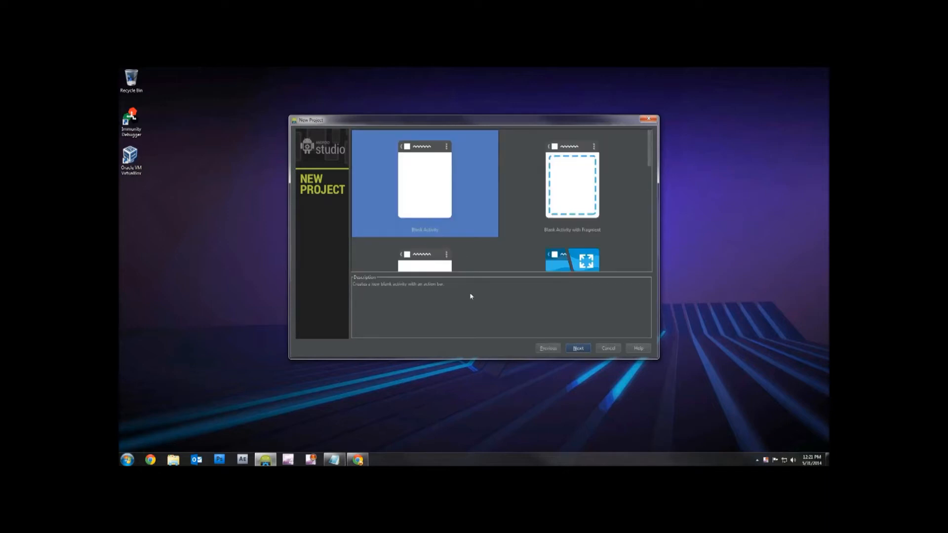
click(578, 348)
click(578, 349)
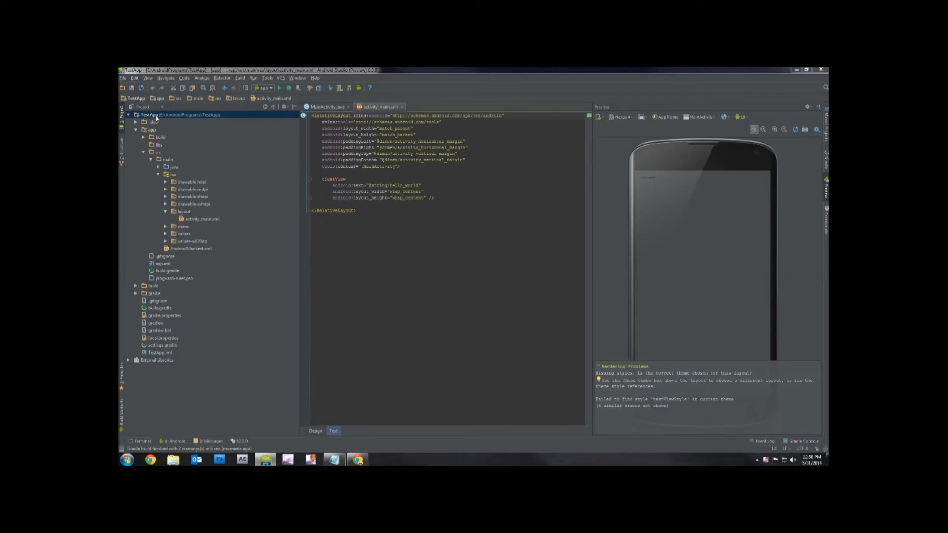
- Show the app module's Dependencies in TestApp's module settings
right_click(148, 117)
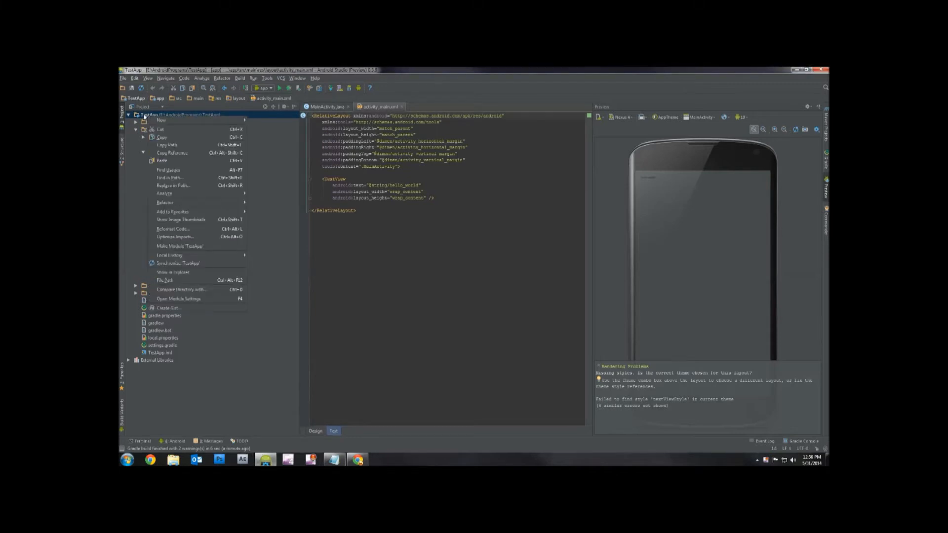
click(186, 300)
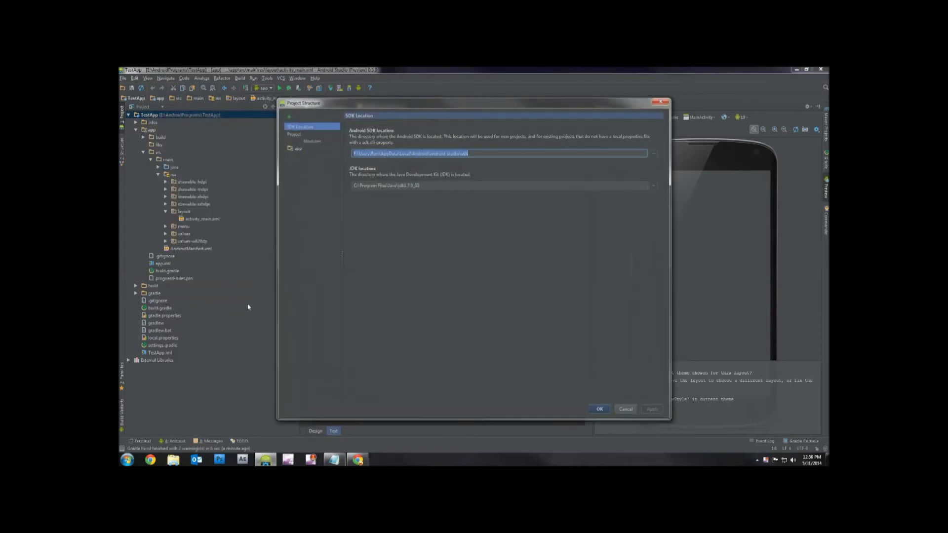
click(297, 149)
click(455, 118)
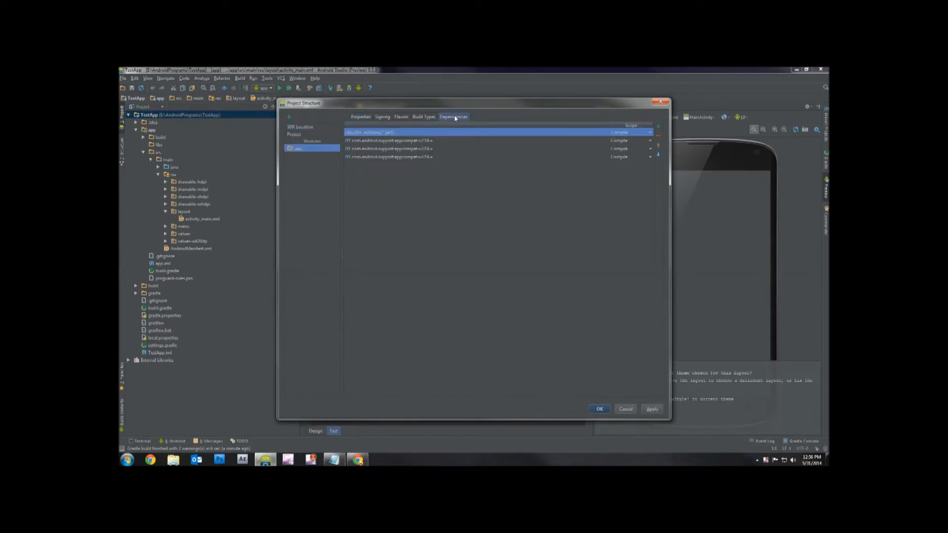
- Add the Google Play Services library dependency and apply the settings
click(657, 128)
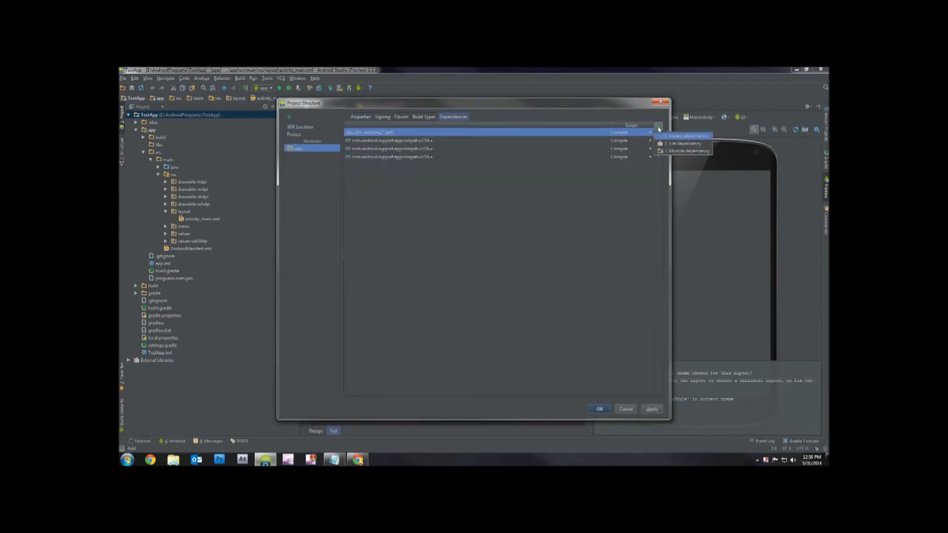
click(688, 138)
click(372, 241)
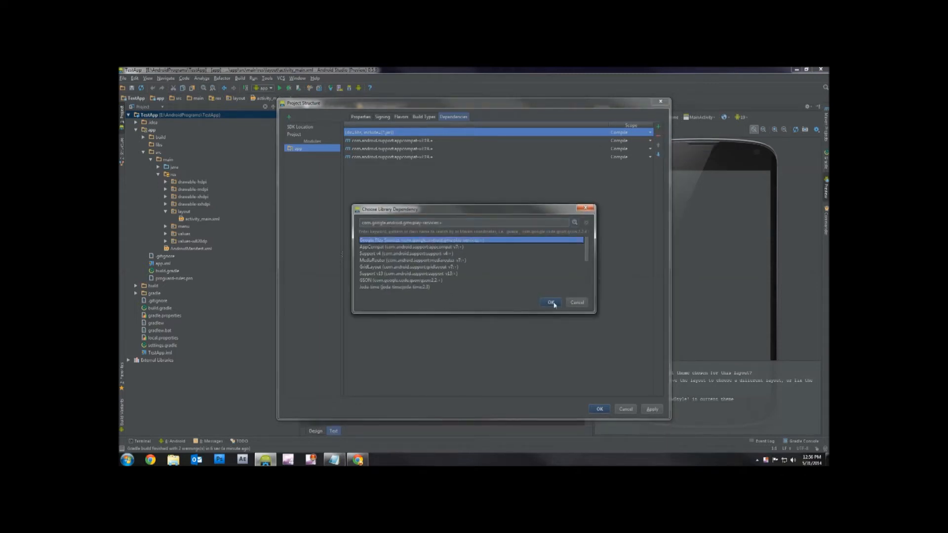
click(553, 303)
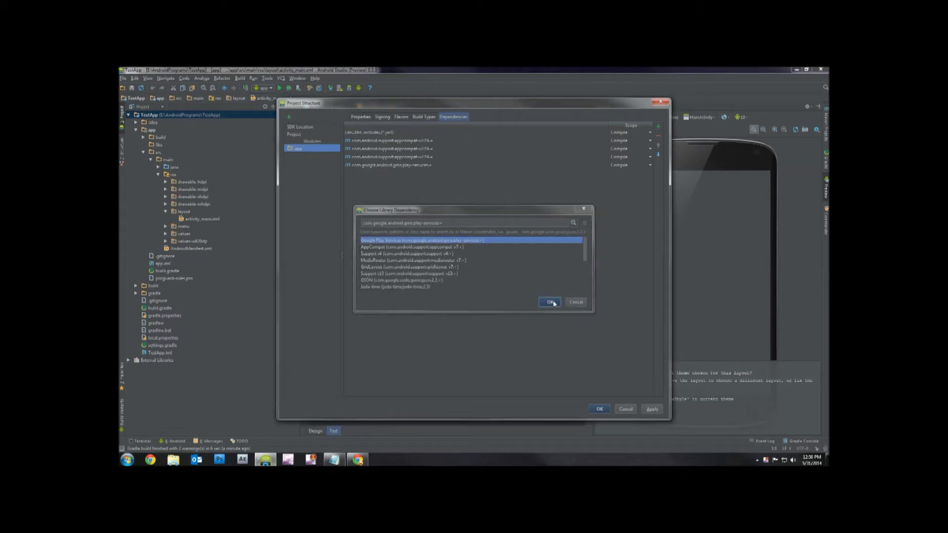
click(601, 410)
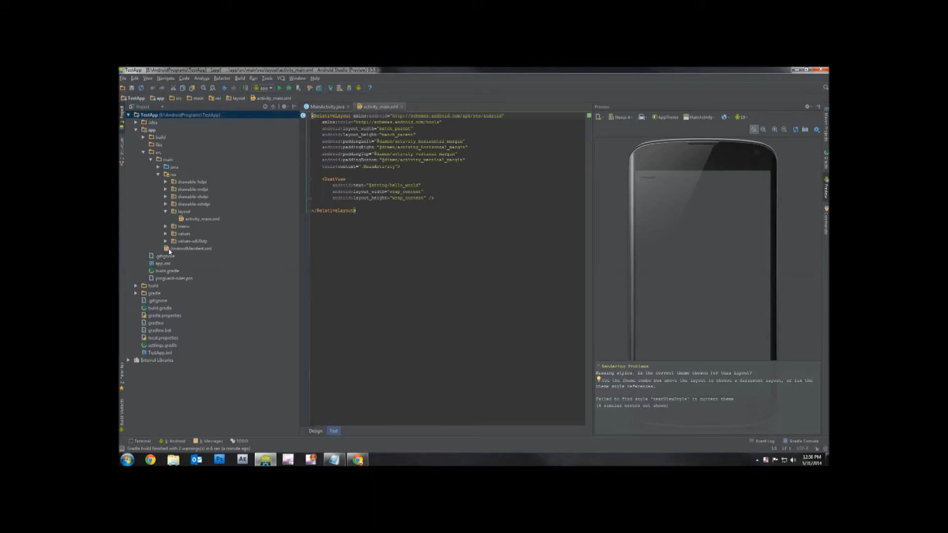
- Paste the AdMob AdActivity and meta-data XML block into AndroidManifest.xml after the activity
click(178, 249)
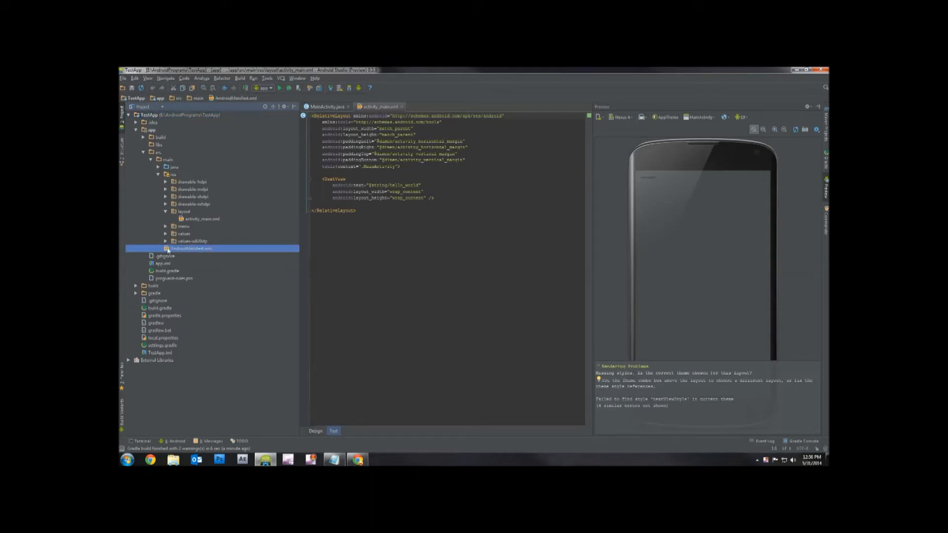
double_click(168, 249)
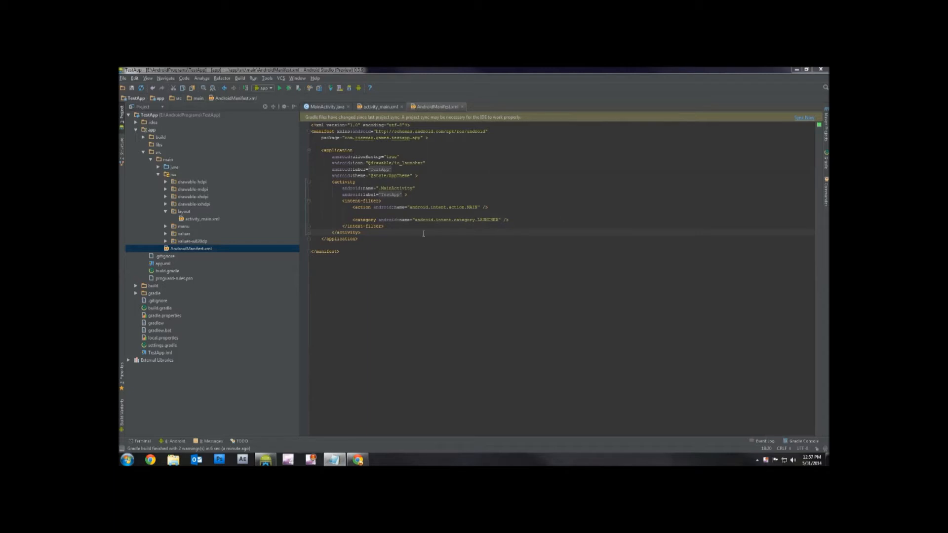
click(373, 233)
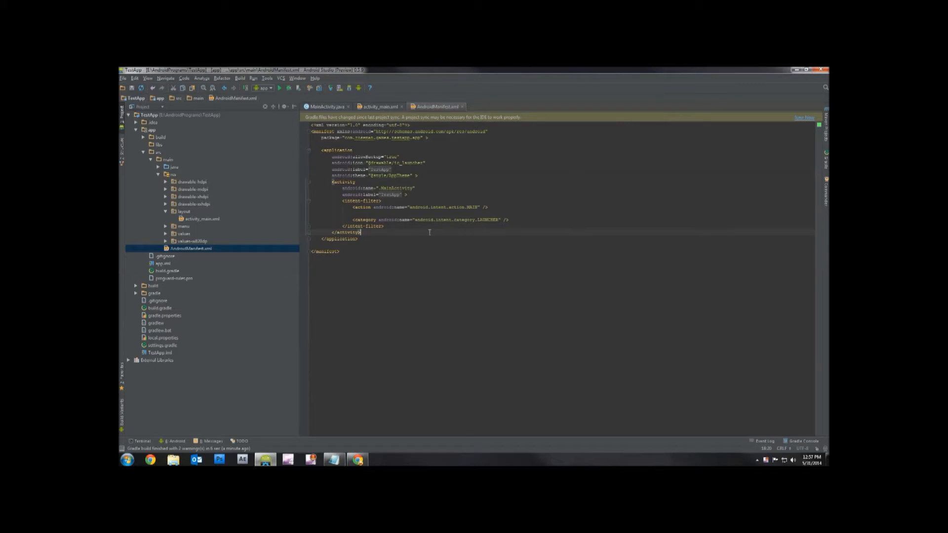
key(Return)
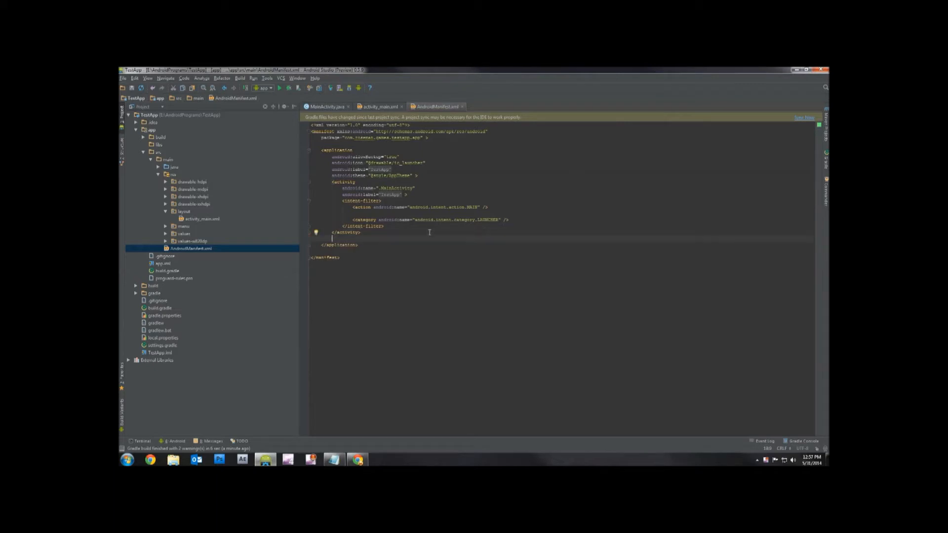
key(Return)
key(ctrl+v)
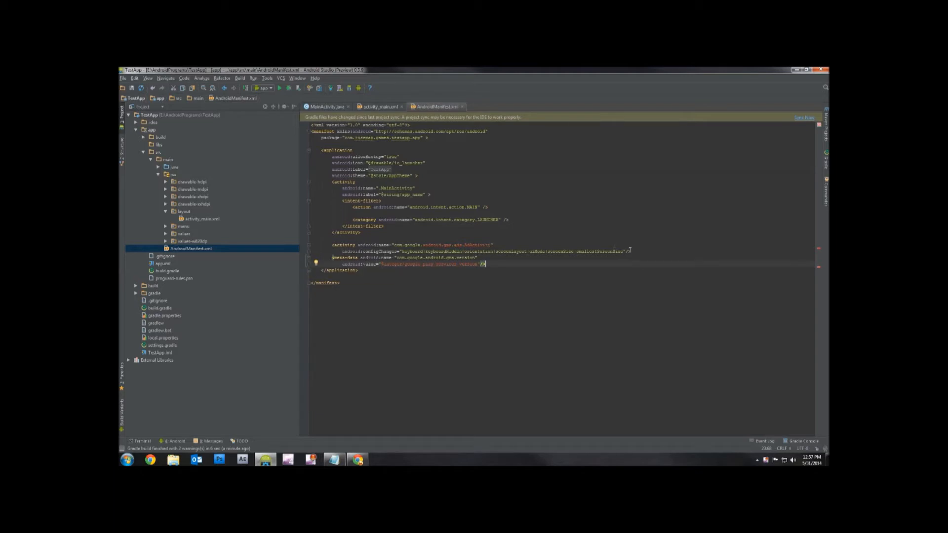
- Tidy the pasted AdActivity attributes and google_play_services_version meta-data lines
click(629, 251)
key(Return)
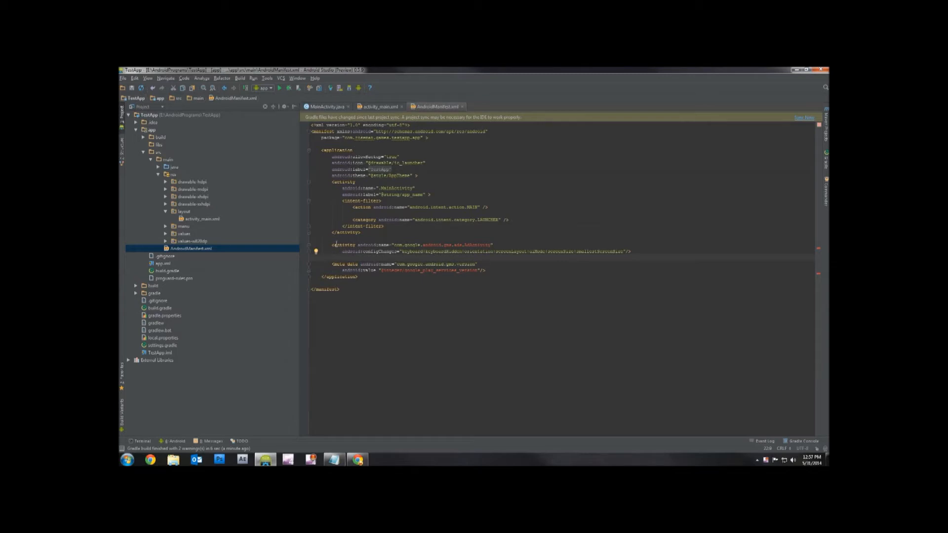
click(498, 271)
- Sync with Gradle and delete the android:configChanges attribute so AdActivity self-closes
click(333, 89)
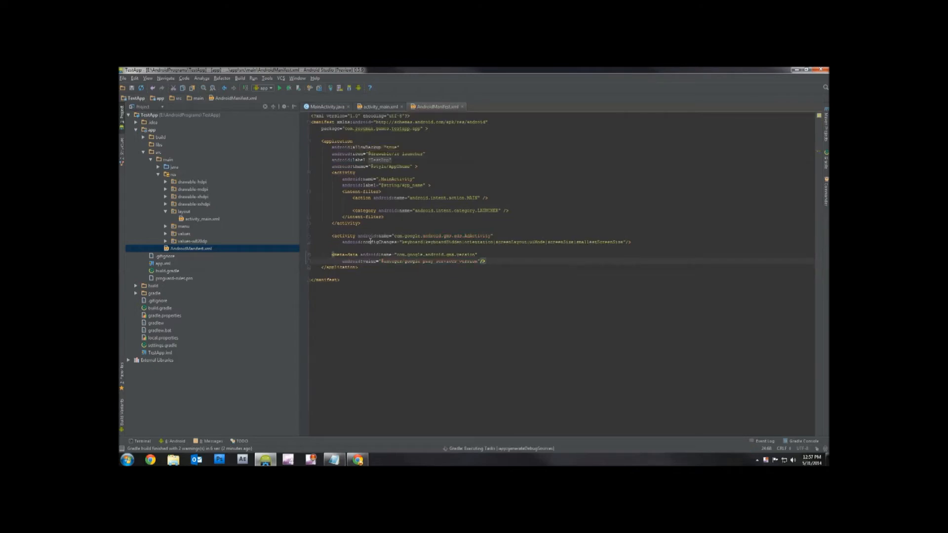
drag(341, 241, 635, 242)
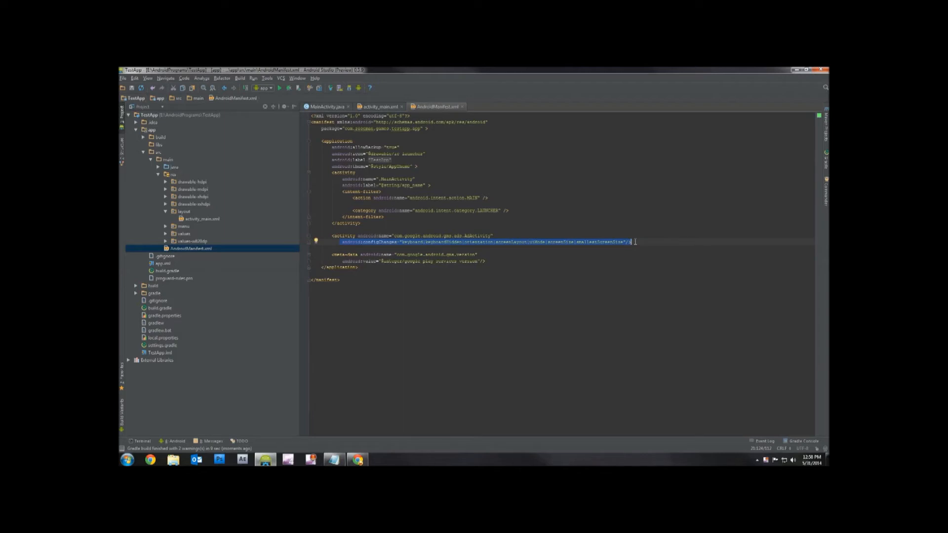
key(Delete)
text(/>)
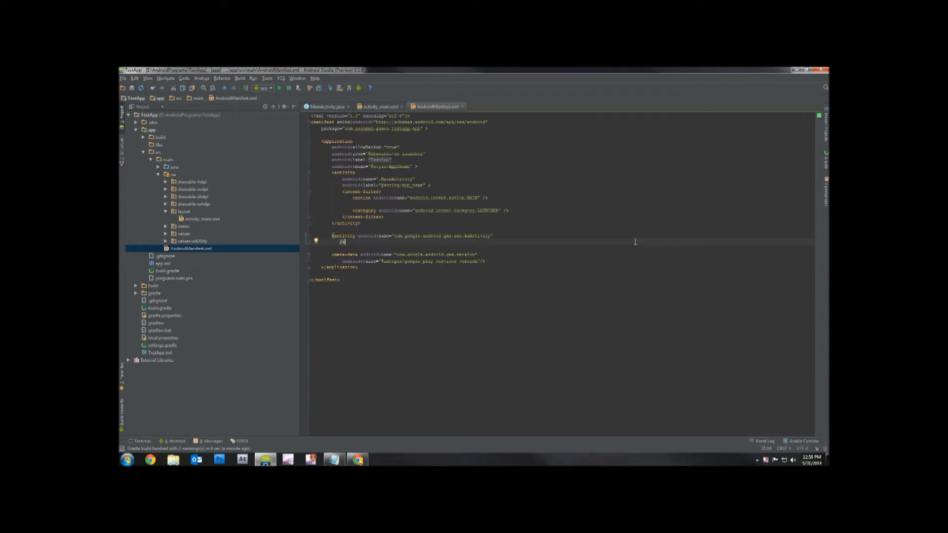
- Paste the INTERNET and ACCESS_NETWORK_STATE uses-permission tags after </application>
key(Home)
key(Return)
text(<uses-permission android:name="android.permission.INTERNET"/> <uses-permission android:name="android.permission.ACCESS_NETWORK_STATE"/>)
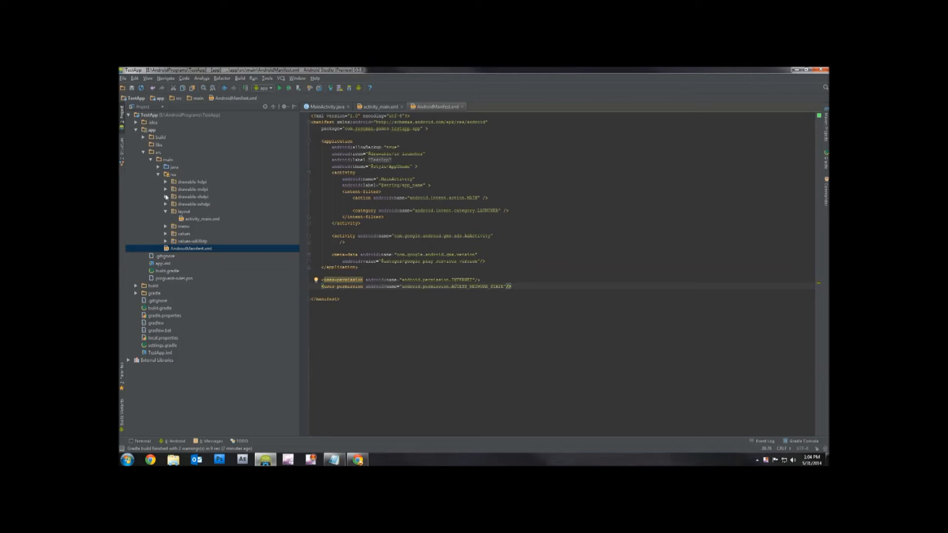
click(167, 211)
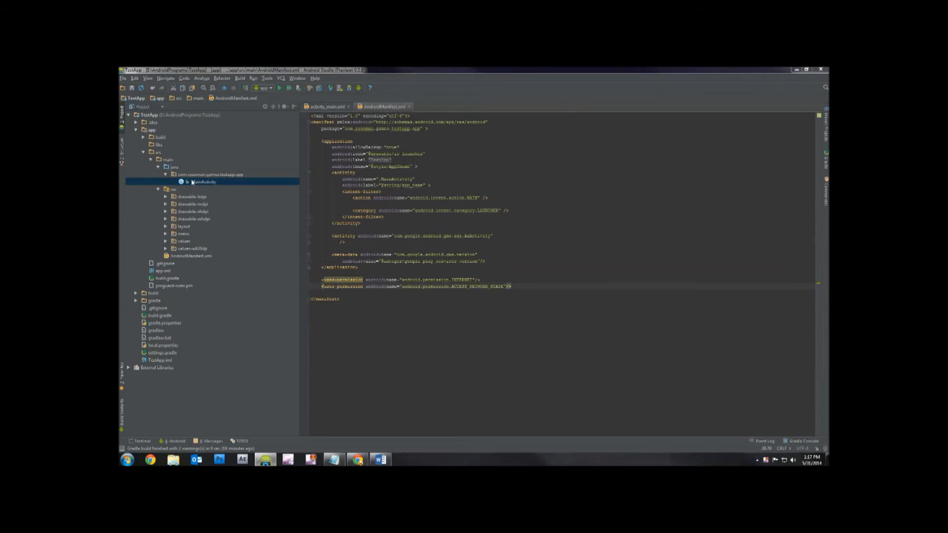
- Paste the AdView and AdRequest imports into MainActivity.java
double_click(192, 183)
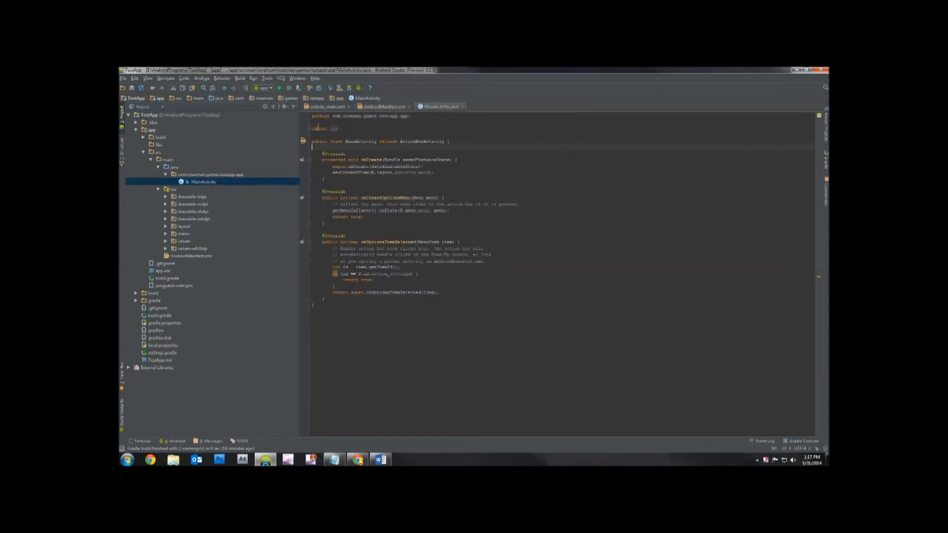
click(318, 128)
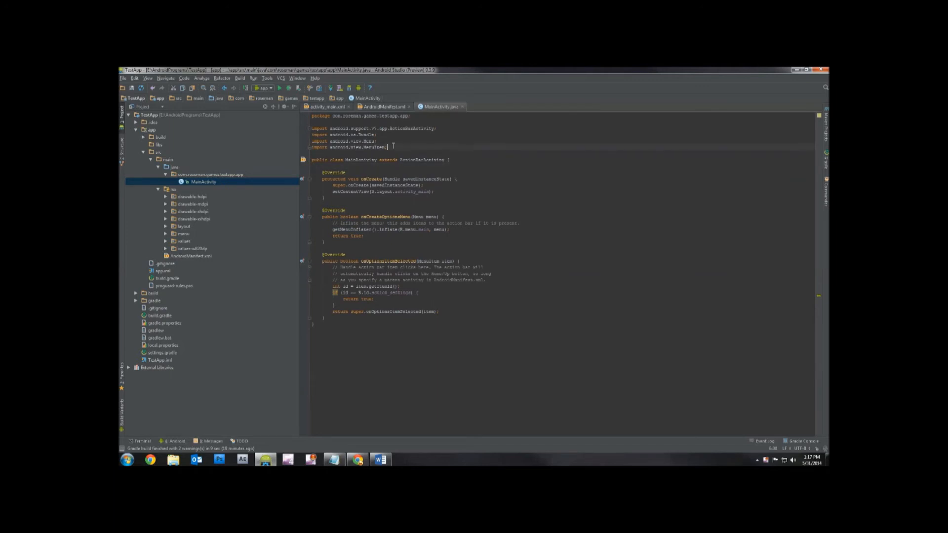
click(388, 148)
key(Return)
key(Return)
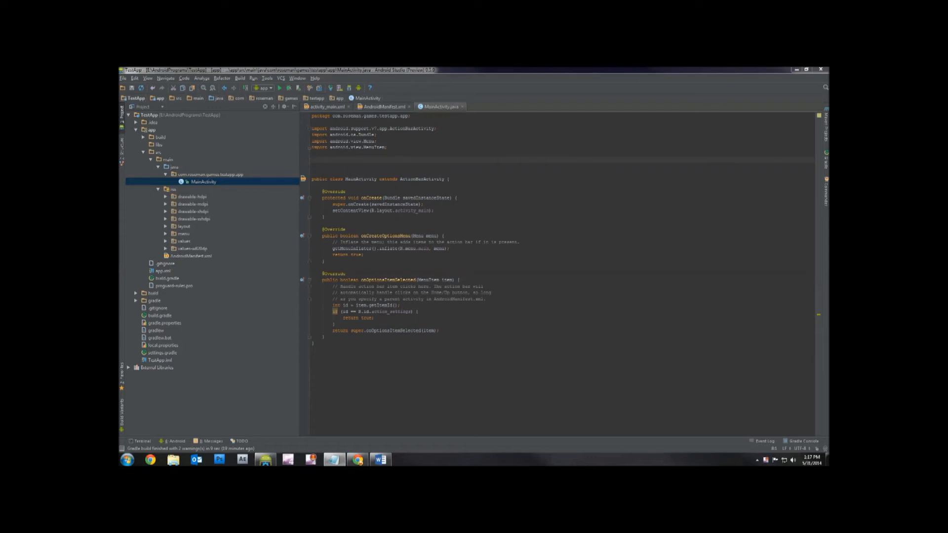
key(ctrl+v)
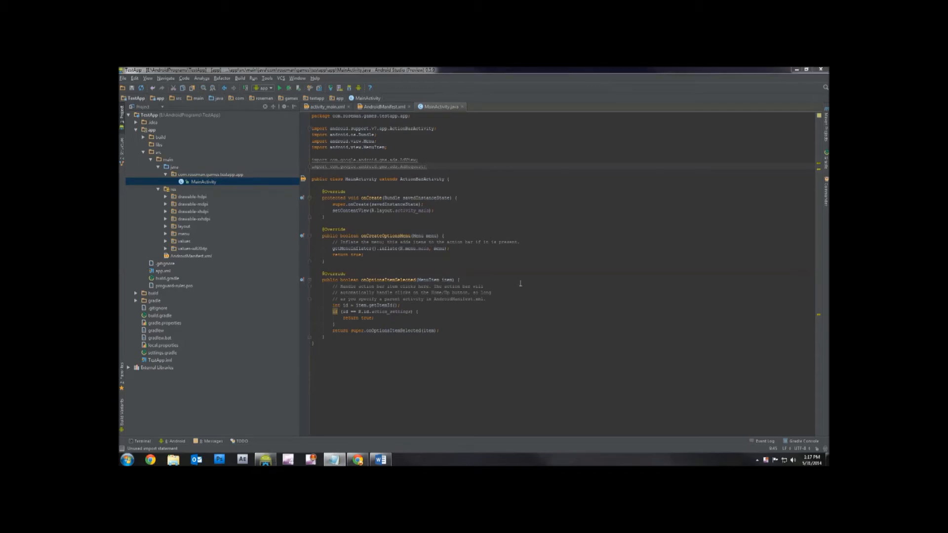
- Paste the AdView field and AD_UNIT_ID and DEVICE_ID constants into the class
click(335, 185)
key(Return)
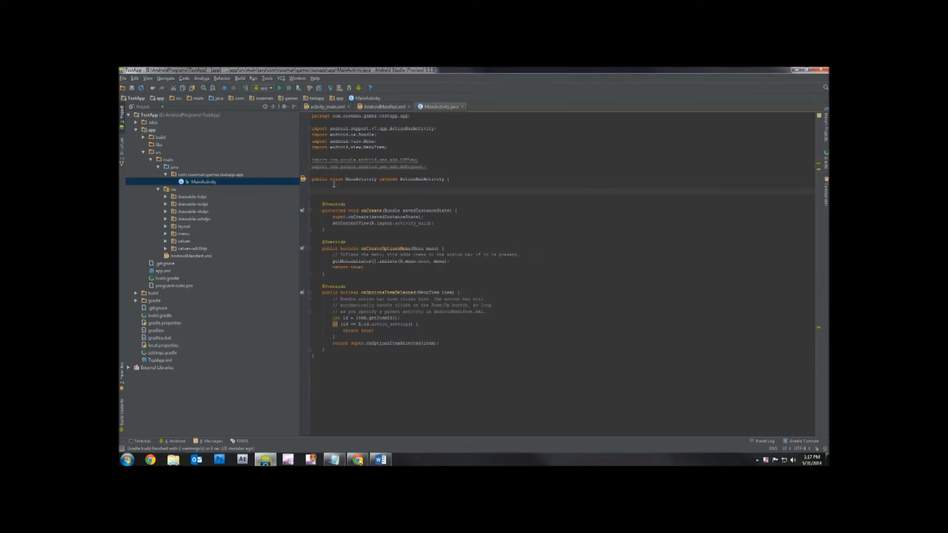
key(ctrl+v)
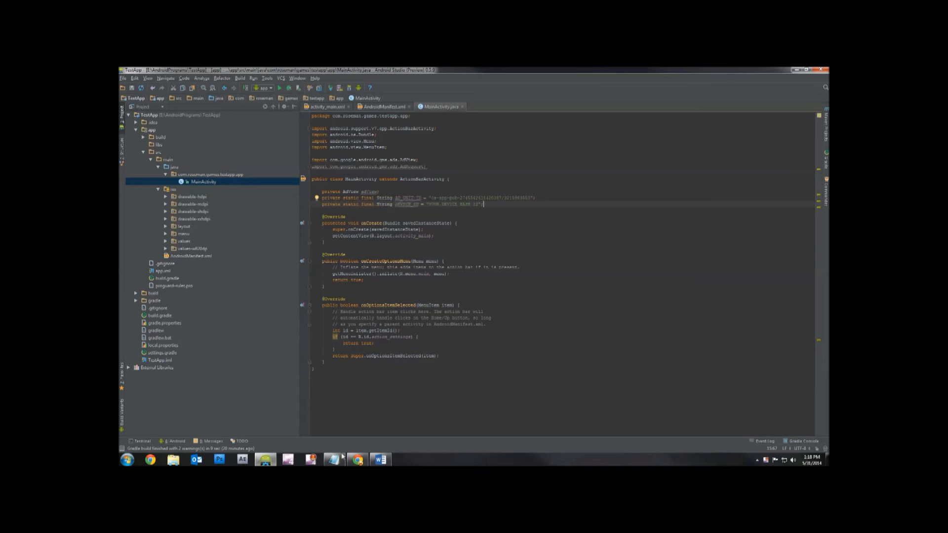
- Copy the real ad unit ID from Word over the AD_UNIT_ID placeholder string
click(379, 460)
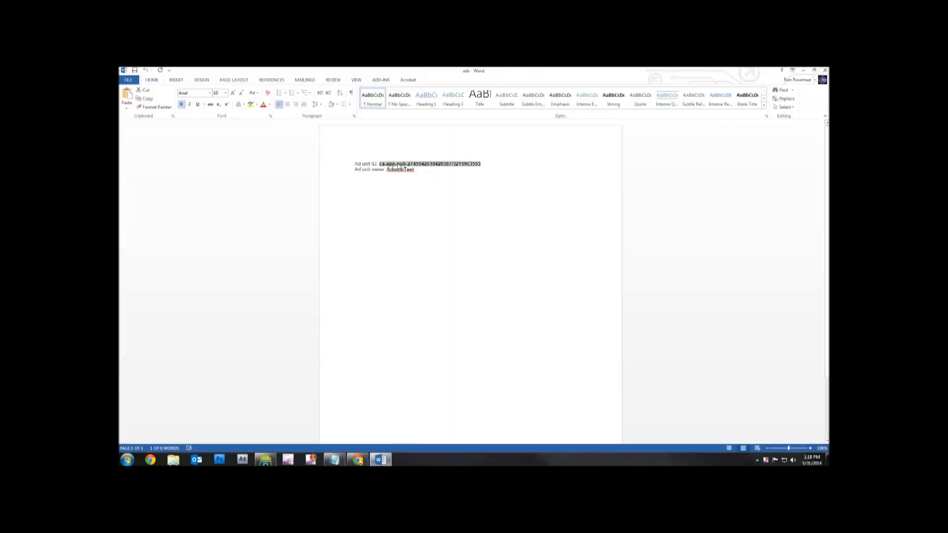
click(373, 164)
drag(379, 164, 480, 163)
key(ctrl+c)
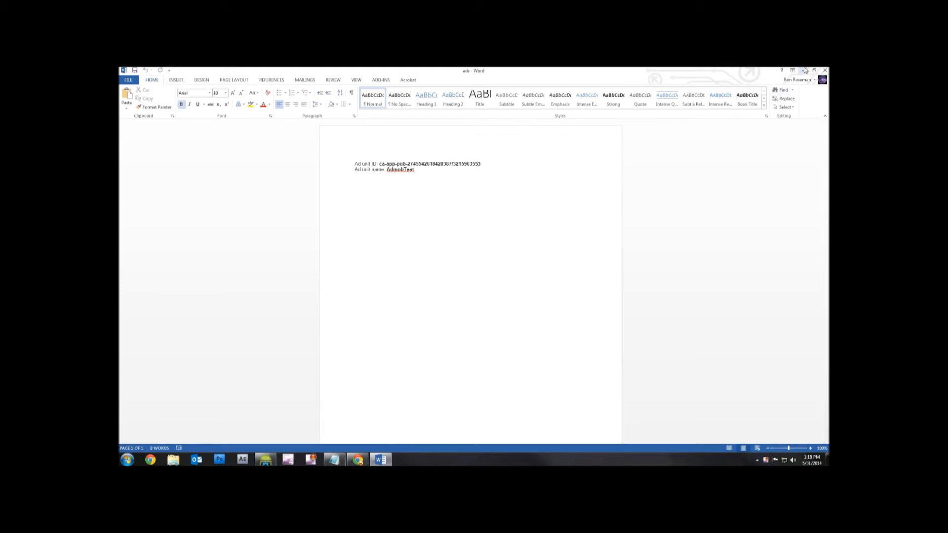
click(803, 71)
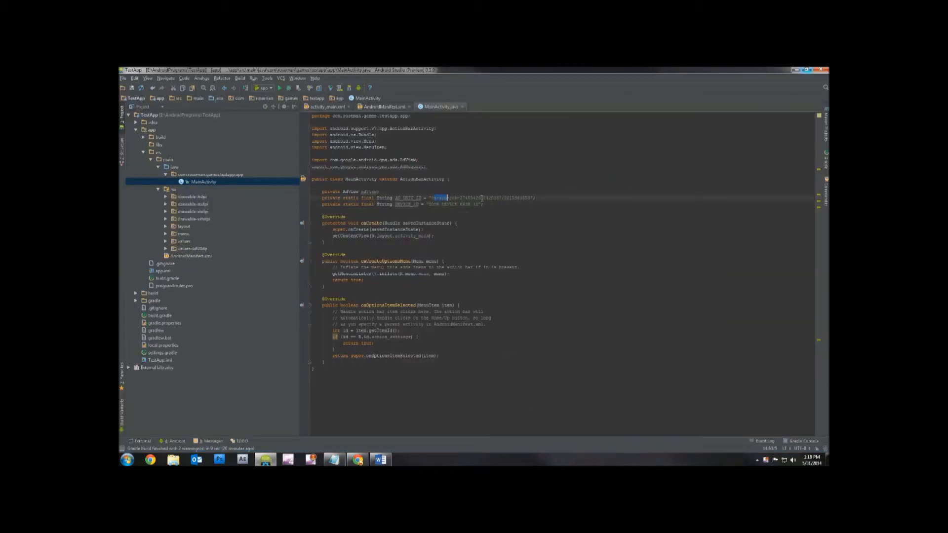
drag(433, 197, 534, 197)
key(ctrl+v)
- Select the DEVICE_ID placeholder text ready to replace it
drag(429, 204, 481, 205)
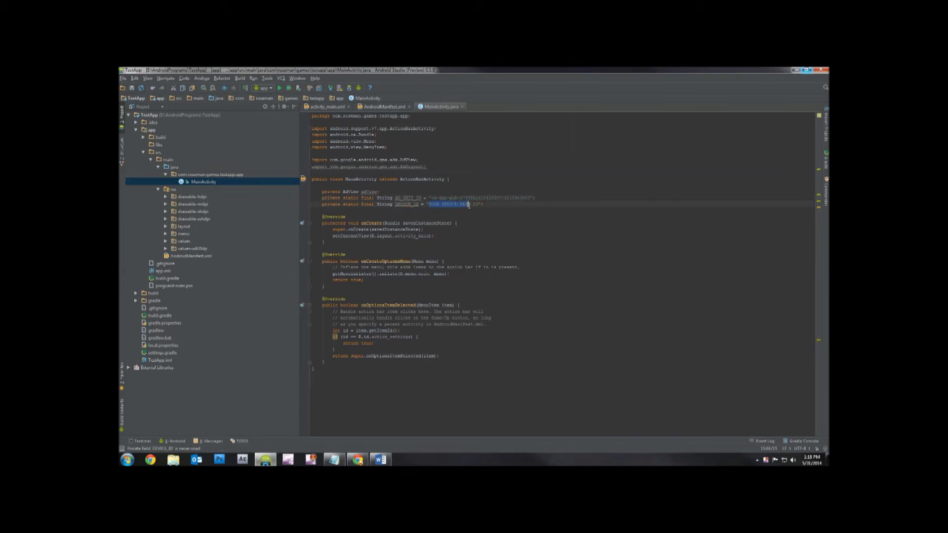
click(458, 204)
drag(430, 204, 477, 205)
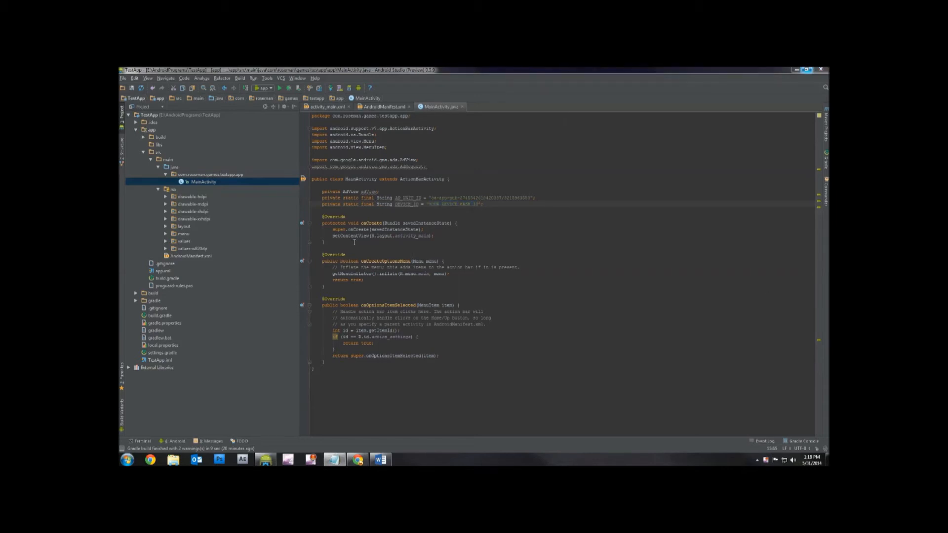
- Paste the ad-loading code (findViewById, AdRequest.Builder with addTestDevice, loadAd) after setContentView in onCreate
click(444, 235)
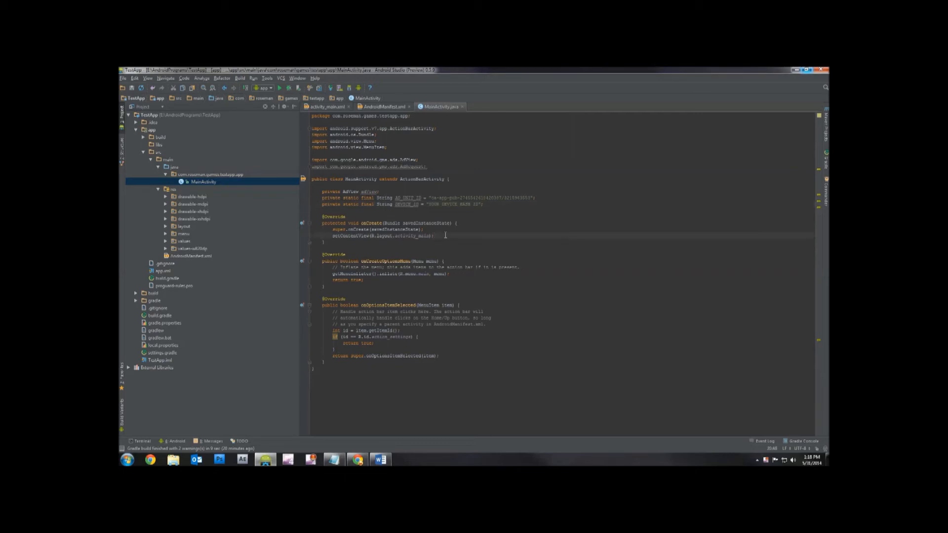
key(Return)
key(Return)
key(Return)
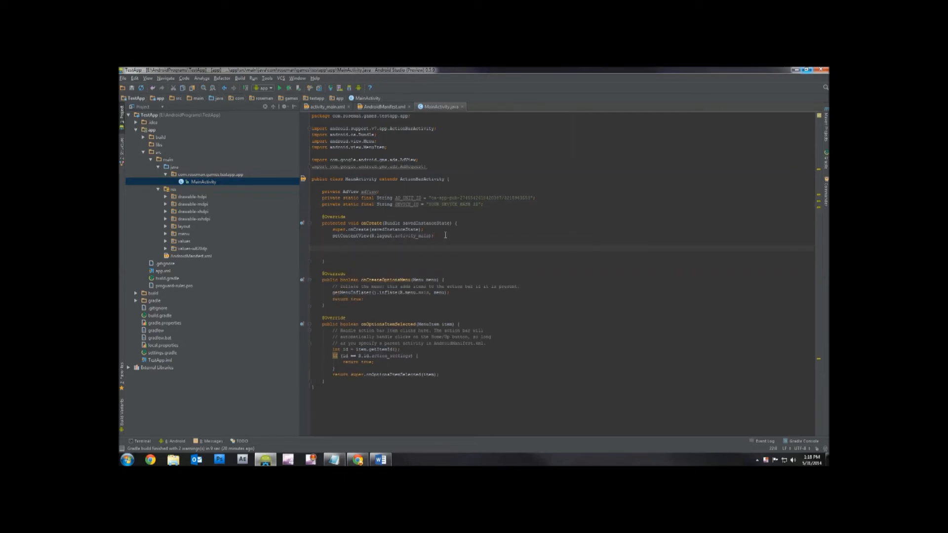
key(ctrl+v)
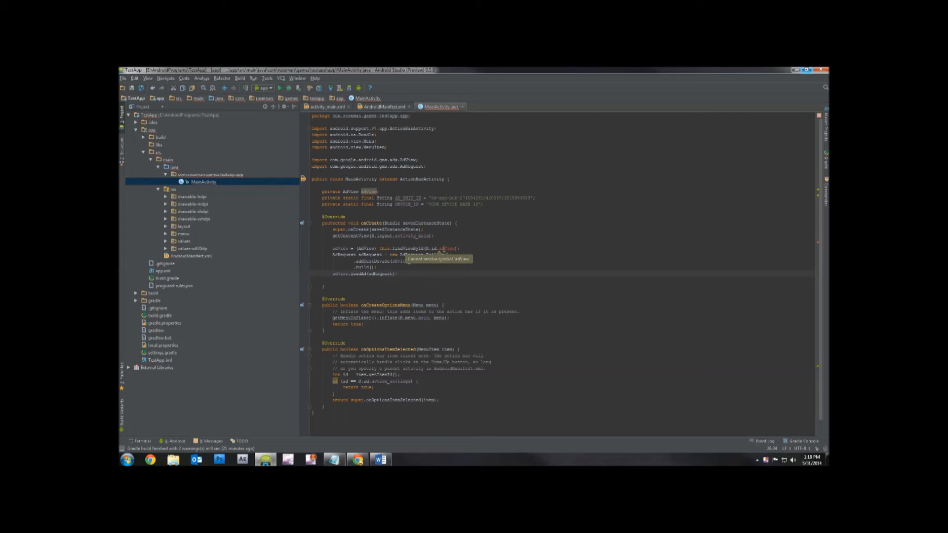
- Expand the layout folder and review the addTestDevice(DEVICE_ID) call, the device ID placeholder and loadAd(adRequest)
mouse_move(447, 249)
click(168, 227)
click(165, 227)
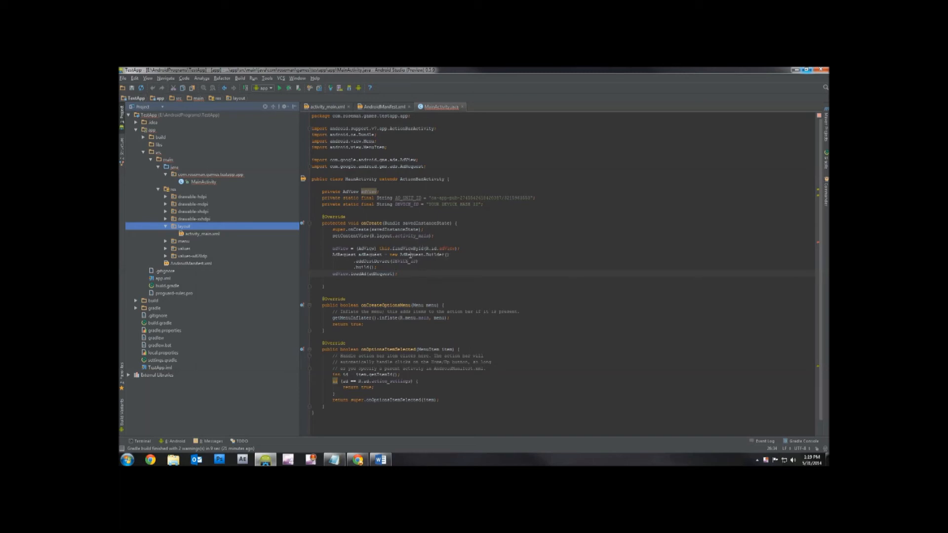
drag(358, 262, 421, 262)
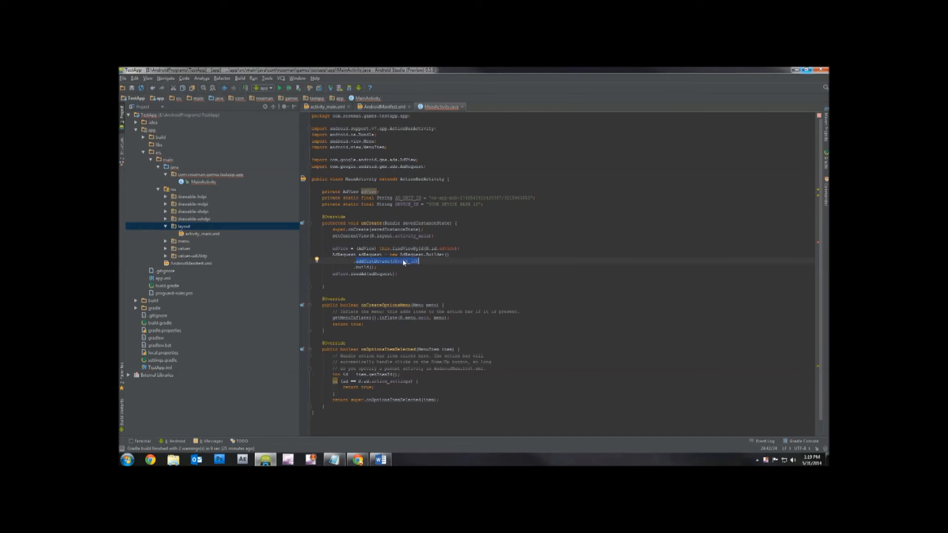
click(402, 258)
drag(430, 204, 481, 204)
double_click(381, 274)
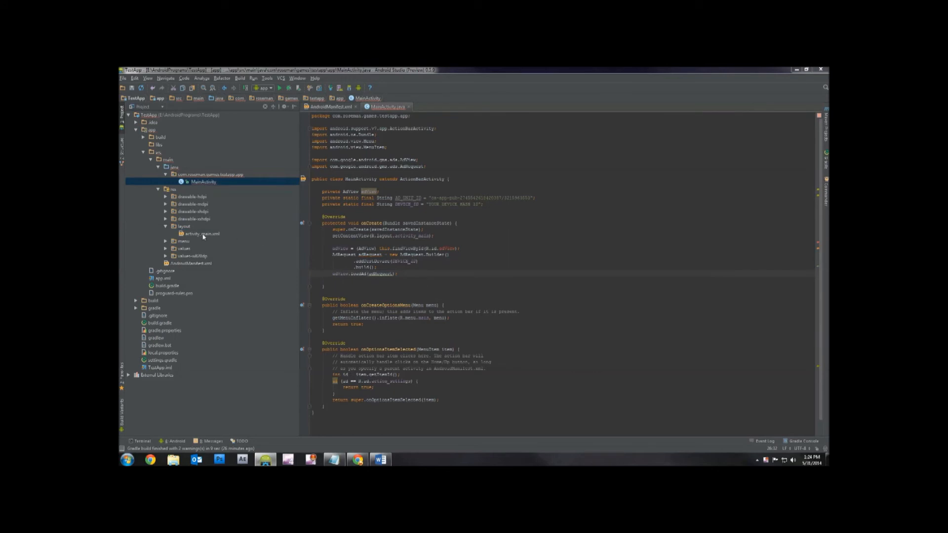
- In activity_main.xml, delete the TextView block and paste the AdView banner XML in its place
double_click(203, 234)
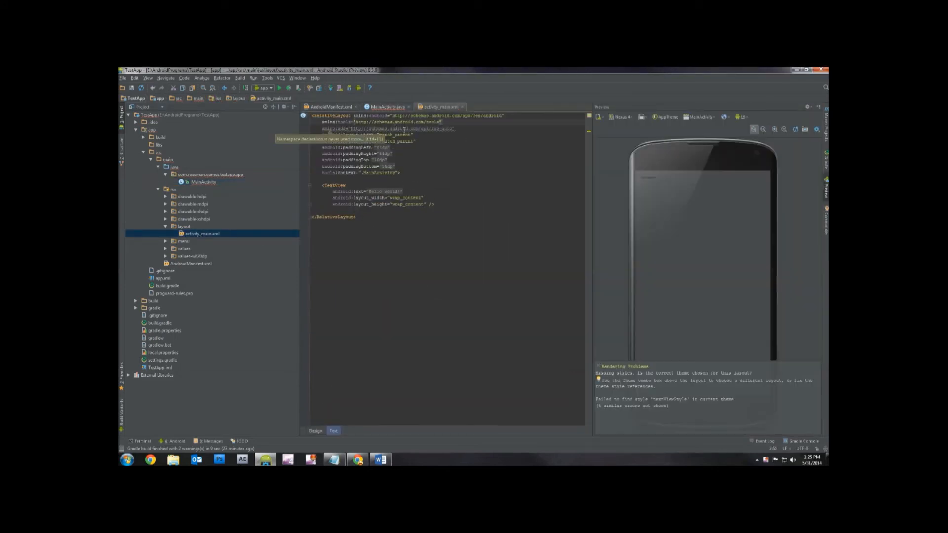
click(506, 214)
key(Return)
key(Return)
key(Up)
key(Up)
key(Up)
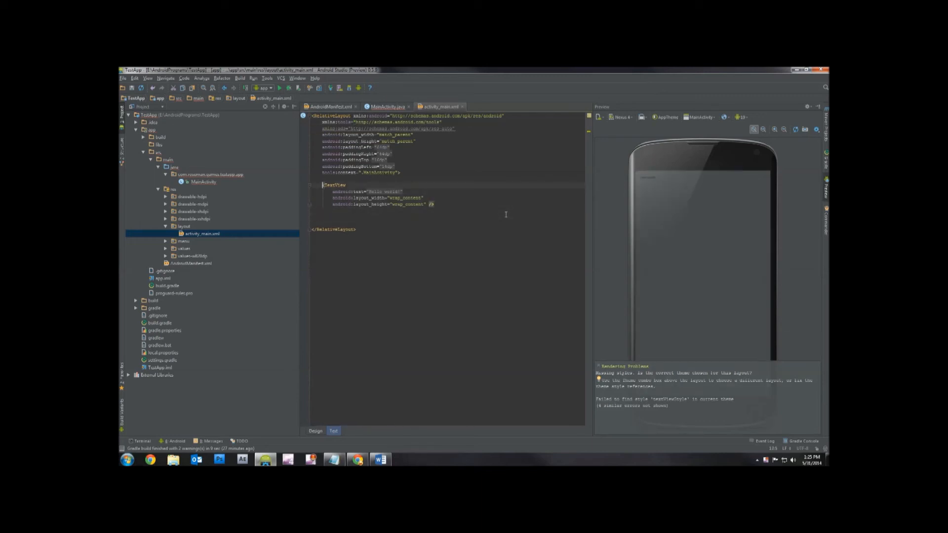
key(shift+Down)
key(shift+Down)
key(shift+Down)
key(shift+Down)
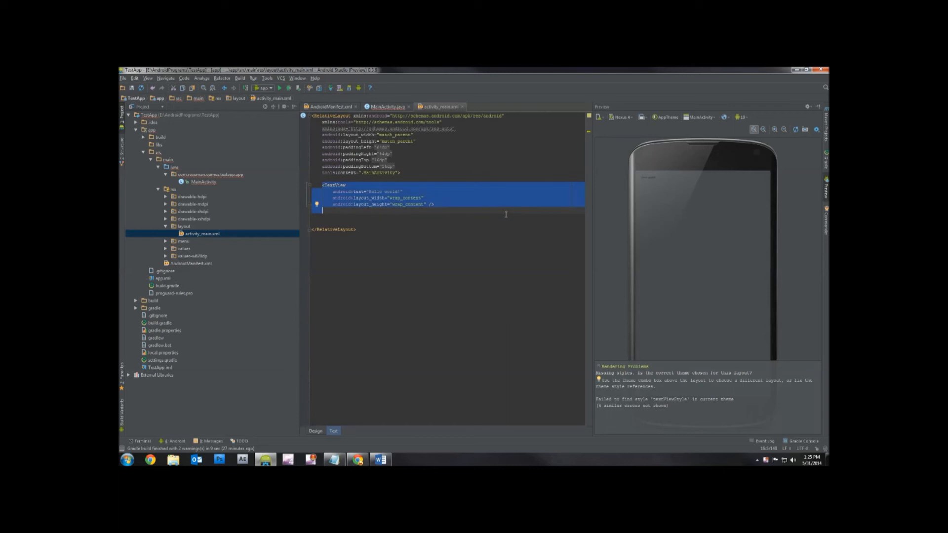
key(Delete)
key(ctrl+v)
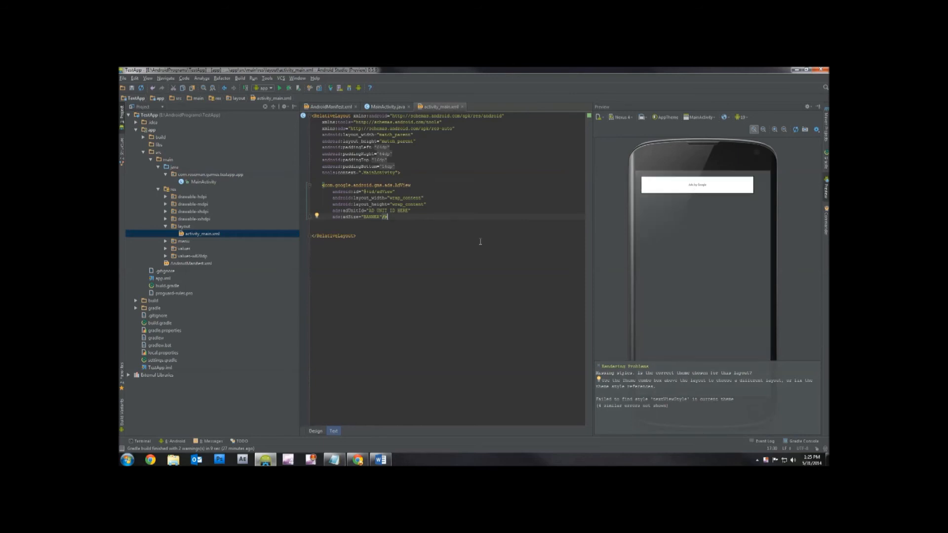
- Confirm the layout's adView id matches findViewById in MainActivity, then select the AD UNIT ID HERE placeholder
click(382, 192)
drag(378, 192, 391, 191)
click(385, 106)
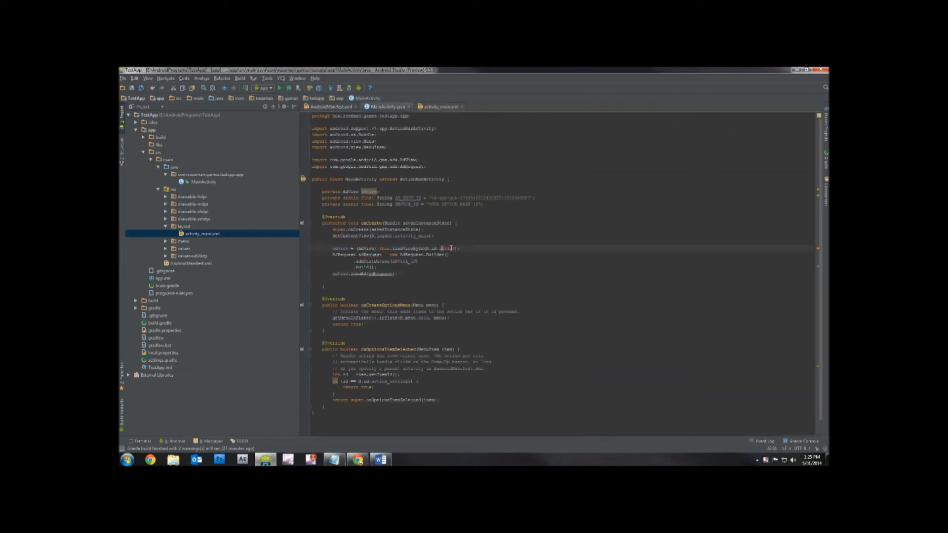
drag(440, 248, 457, 248)
key(ctrl+v)
click(437, 107)
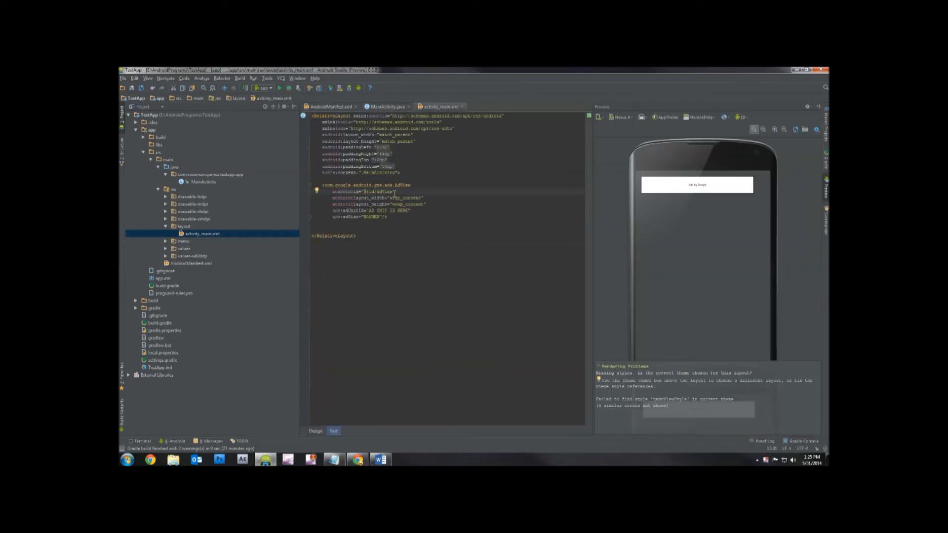
drag(369, 210, 410, 211)
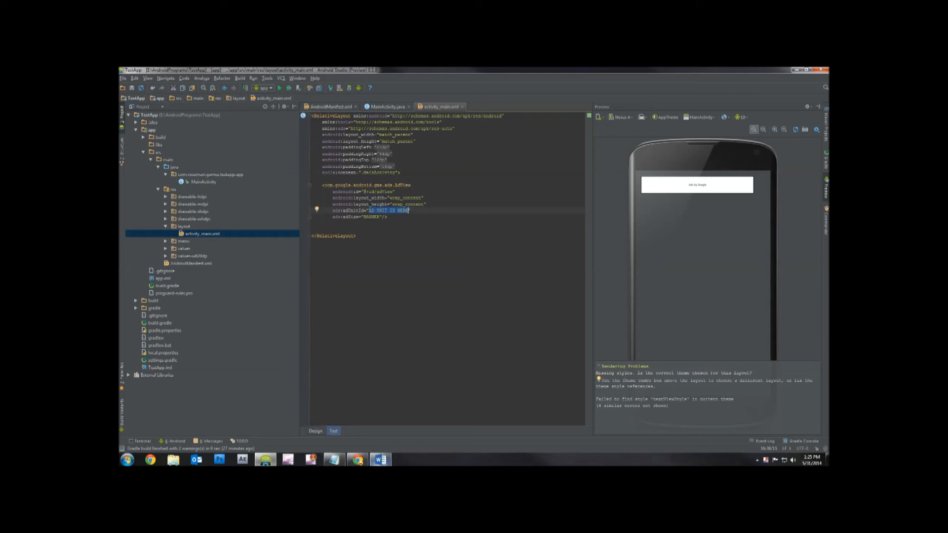
- Copy the AdMob ad unit ID from the Word notes and paste it over the AdView's AD UNIT ID HERE placeholder
click(381, 461)
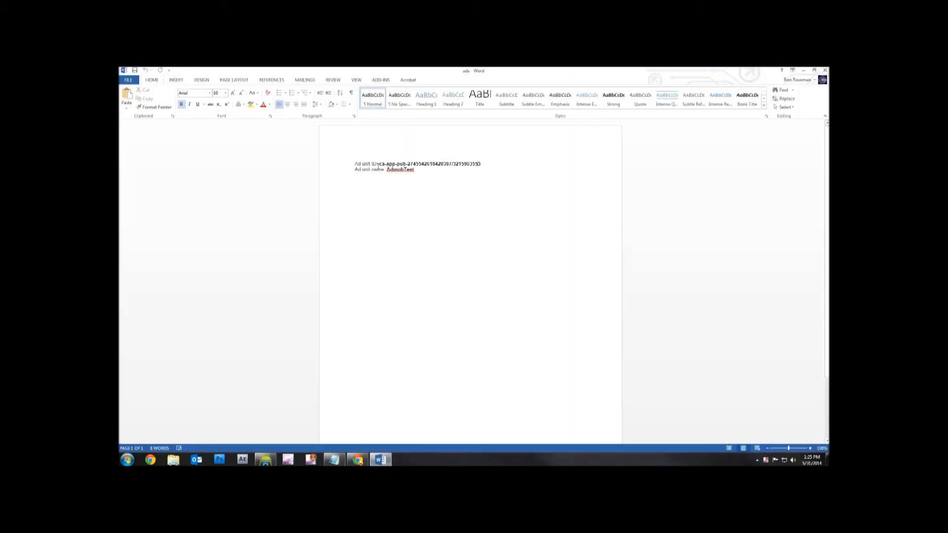
drag(380, 164, 474, 164)
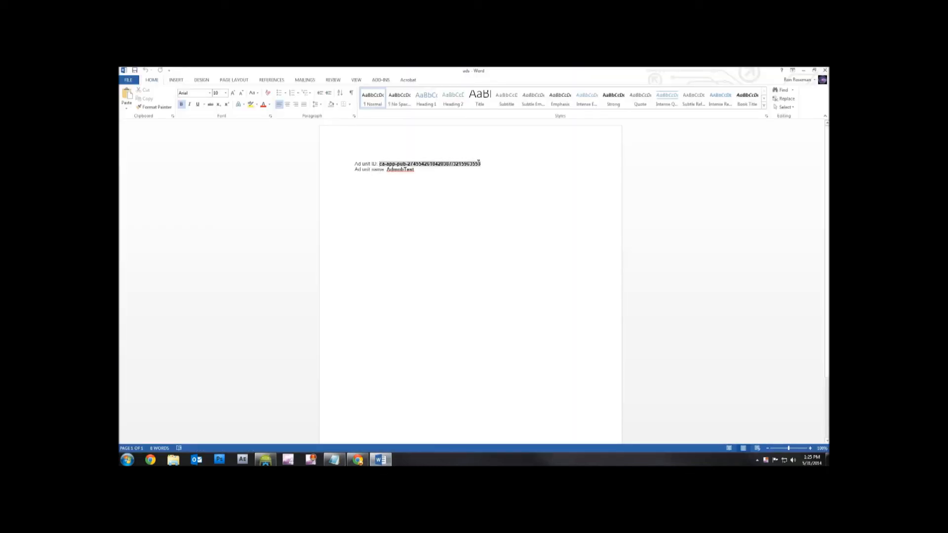
key(ctrl+c)
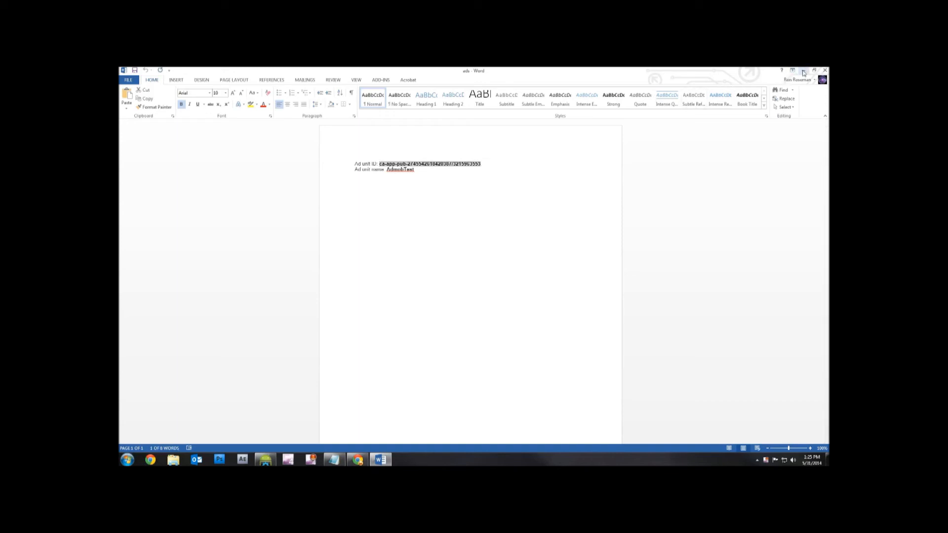
click(804, 72)
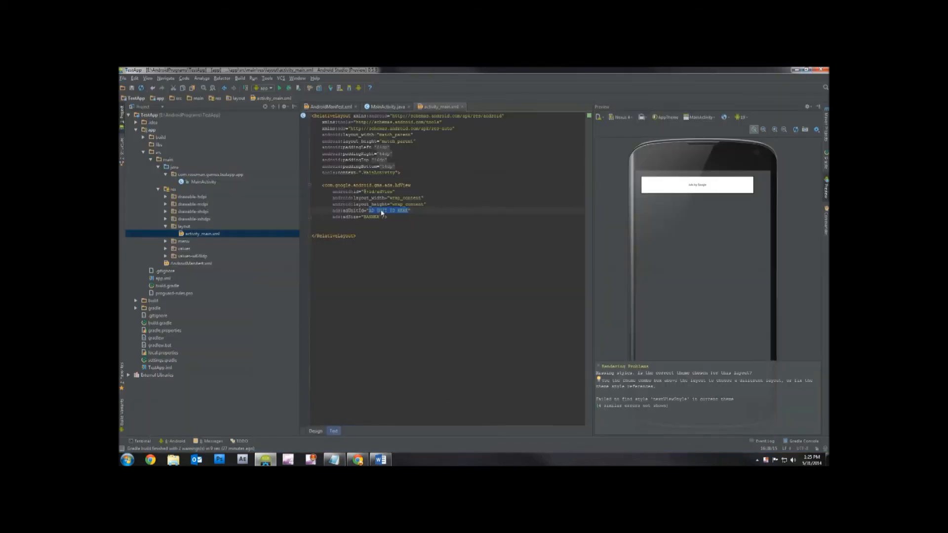
key(ctrl+v)
click(363, 217)
click(392, 217)
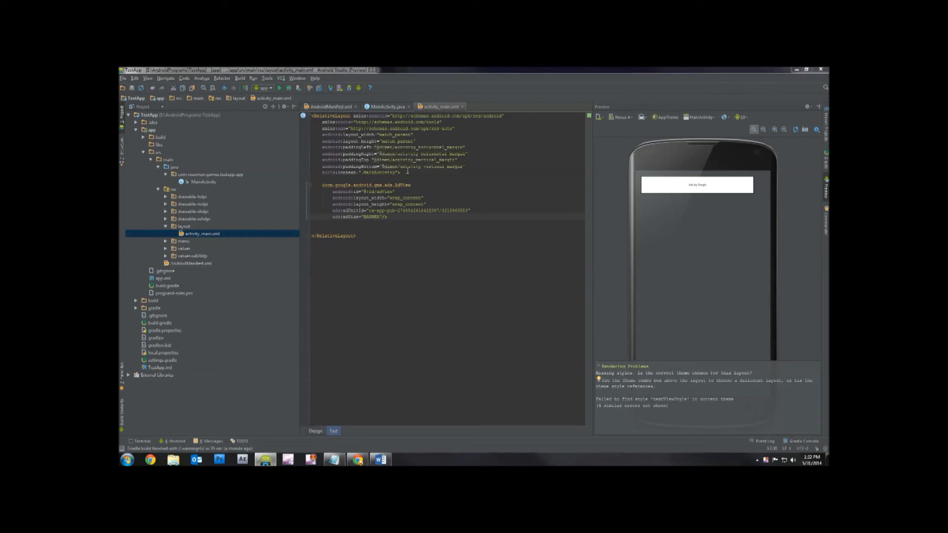
- Run TestApp on the connected Samsung phone and copy the test device hash from its logcat line
click(279, 87)
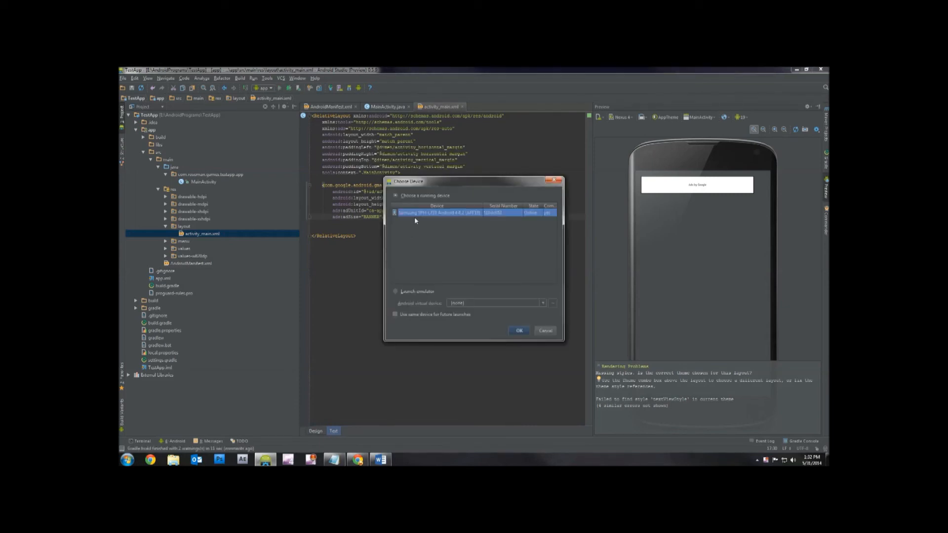
click(519, 331)
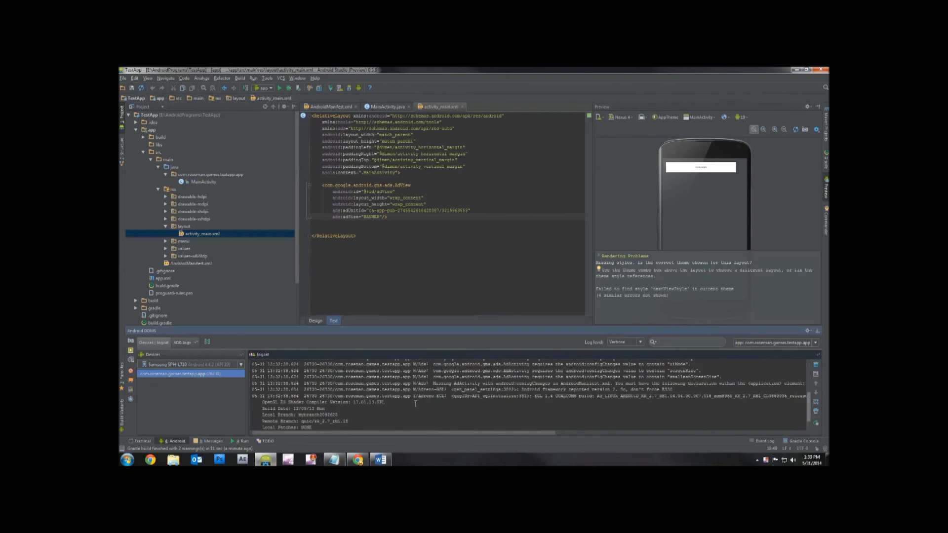
click(476, 390)
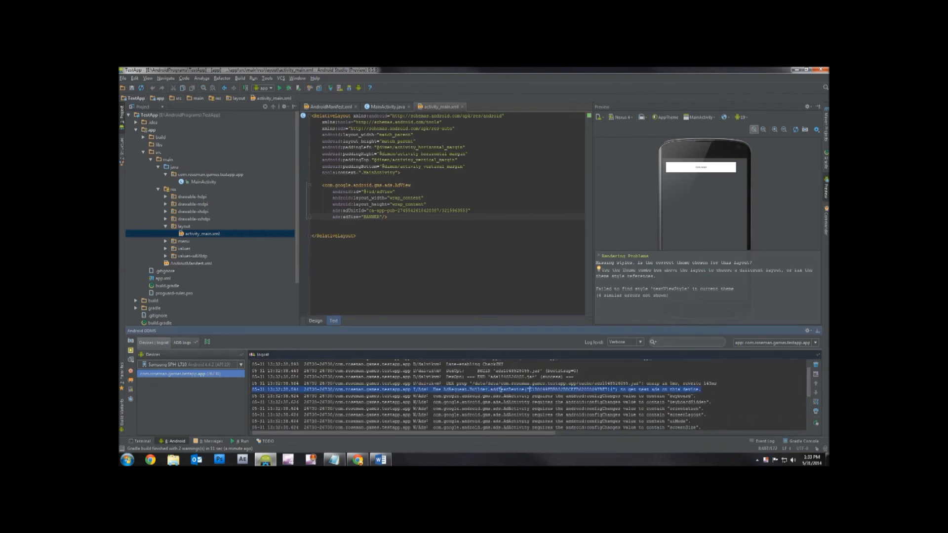
drag(530, 389, 613, 390)
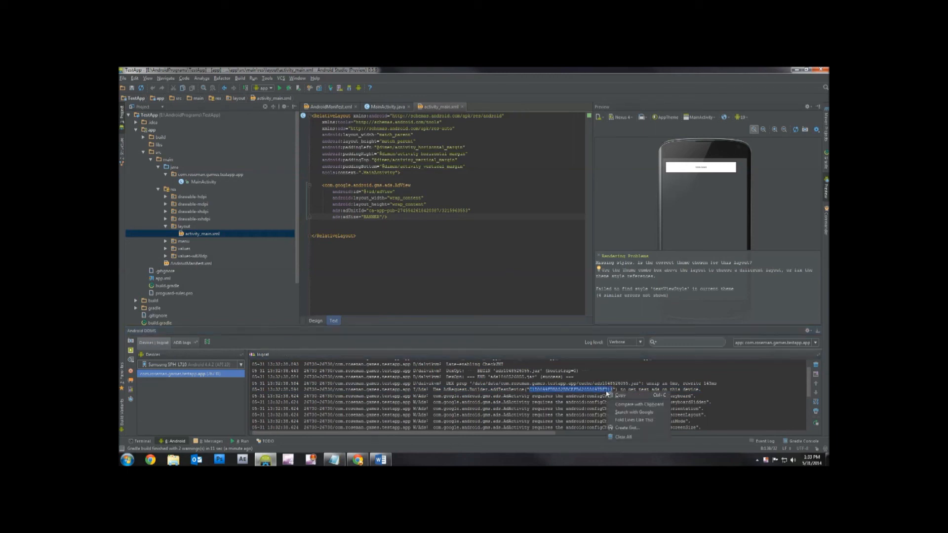
right_click(614, 389)
click(637, 397)
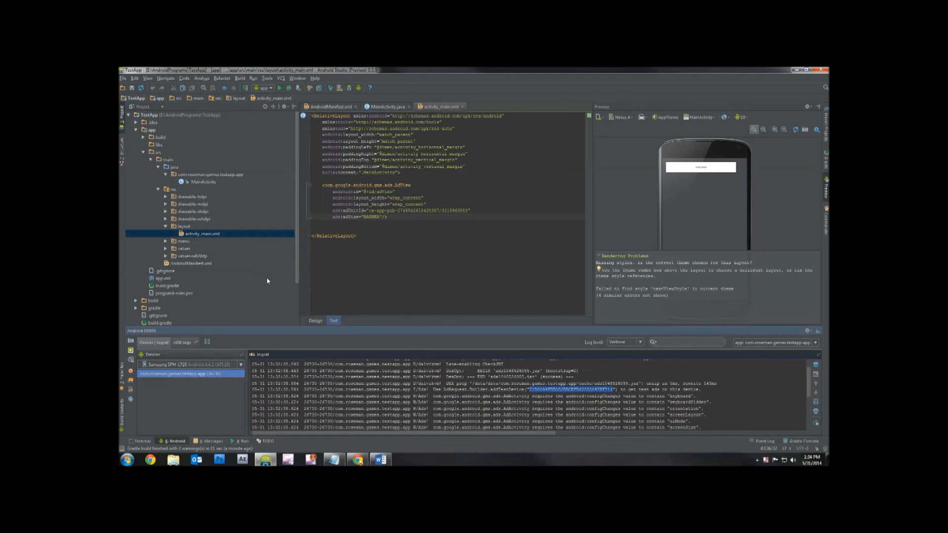
- Paste the copied device hash over the YOUR DEVICE HASH ID value of DEVICE_ID in MainActivity
click(381, 106)
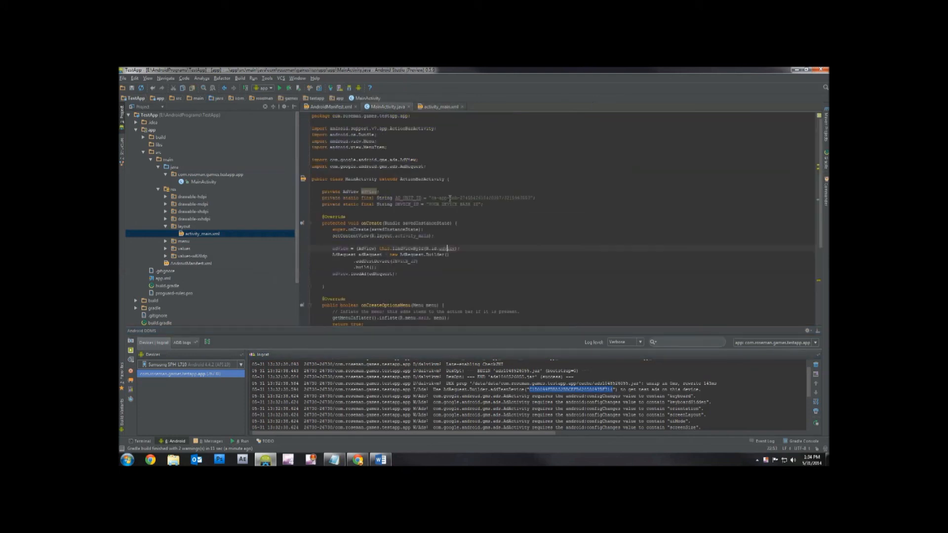
drag(428, 204, 479, 203)
right_click(468, 204)
click(493, 231)
- Paste the android:configChanges line (keyboard, orientation, screenSize, etc.) under the AdActivity entry in AndroidManifest.xml
click(336, 107)
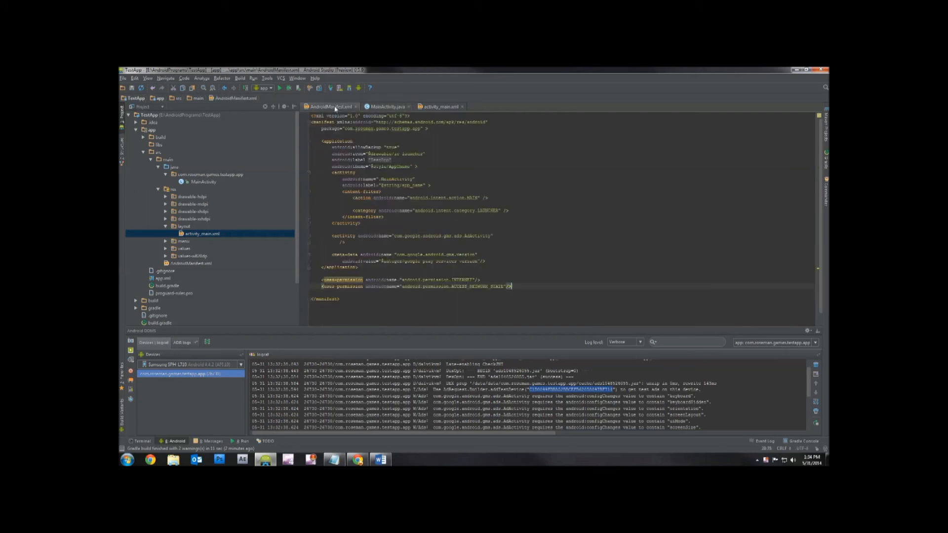
click(341, 241)
key(ctrl+v)
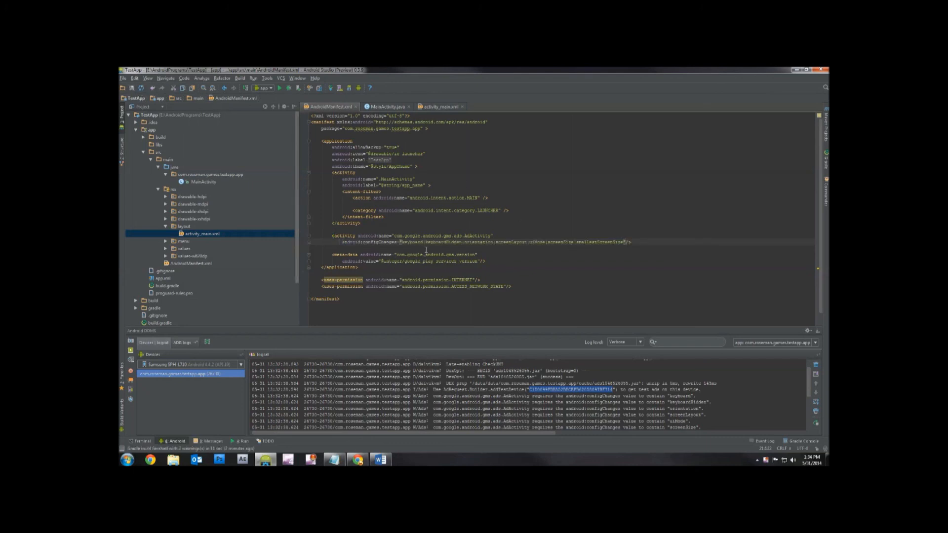
- Relaunch TestApp on the Samsung phone, watch logcat report the ad loaded, and return to MainActivity.java
click(279, 89)
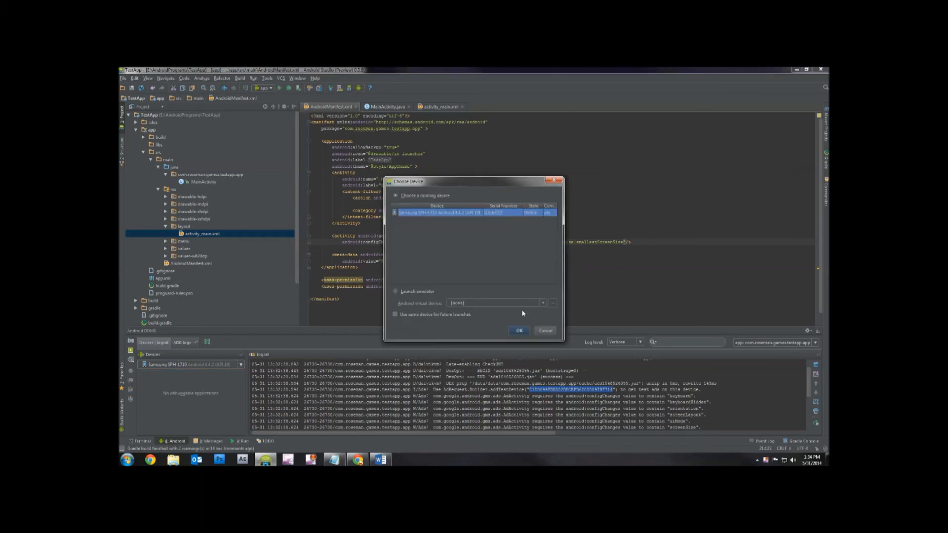
click(520, 330)
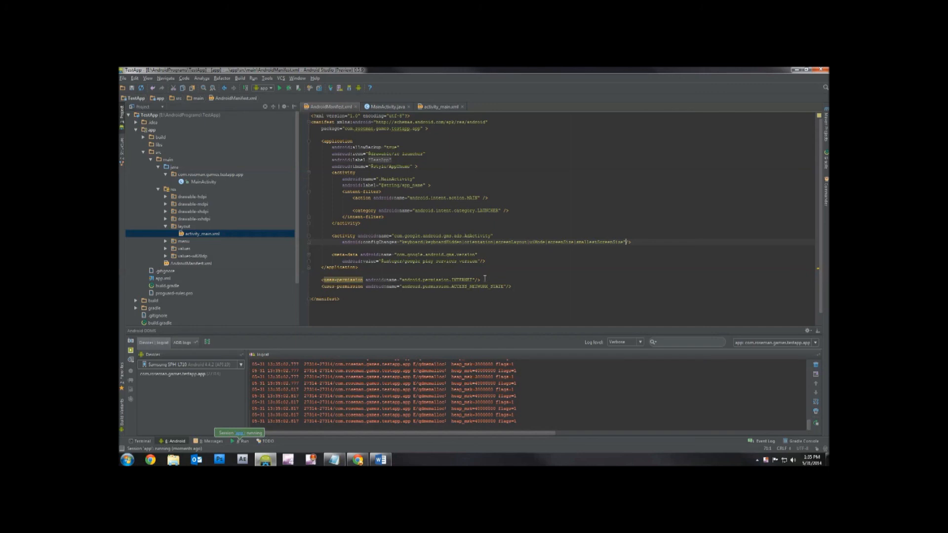
click(554, 299)
scroll(484, 307, down, 1)
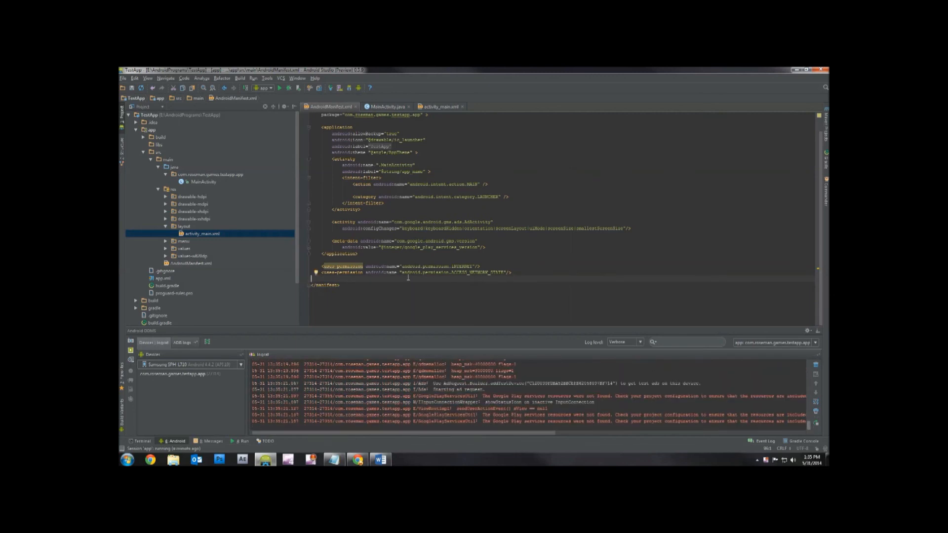
click(389, 285)
scroll(365, 299, up, 1)
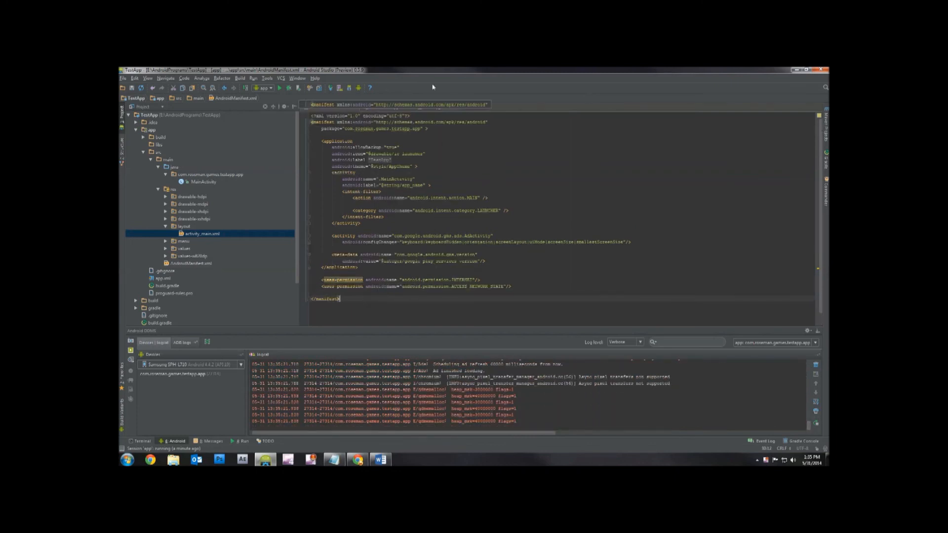
click(386, 106)
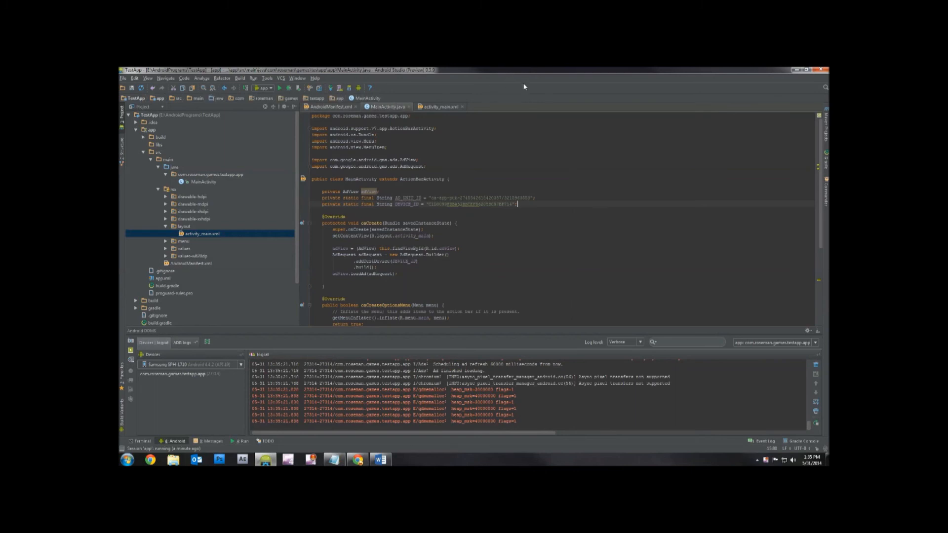